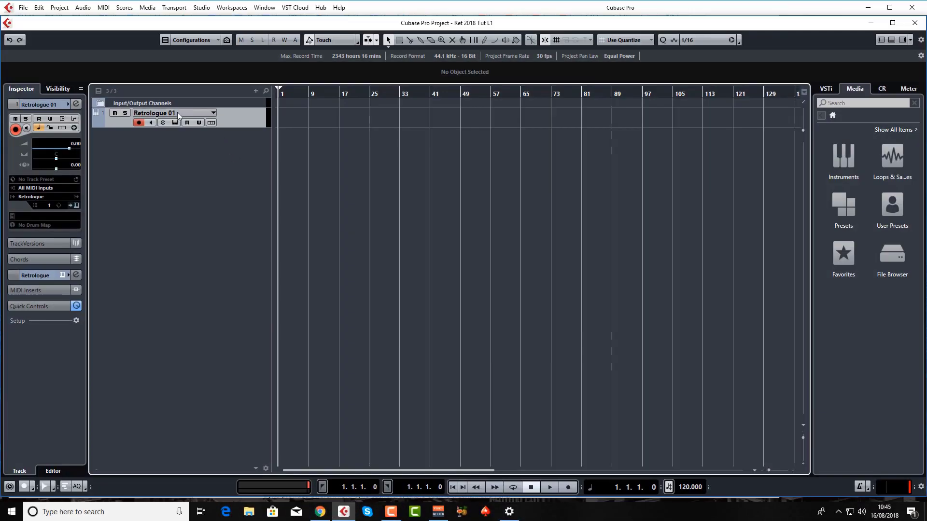
Dismiss the Add Track menu and open the Retrologue 2 editor for the Retrologue 01 track
right_click(243, 147)
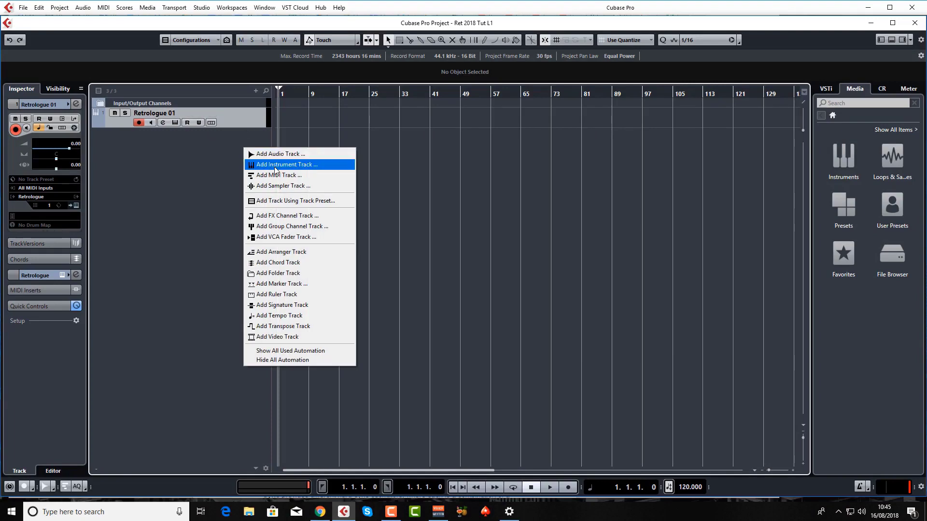
click(189, 155)
click(175, 123)
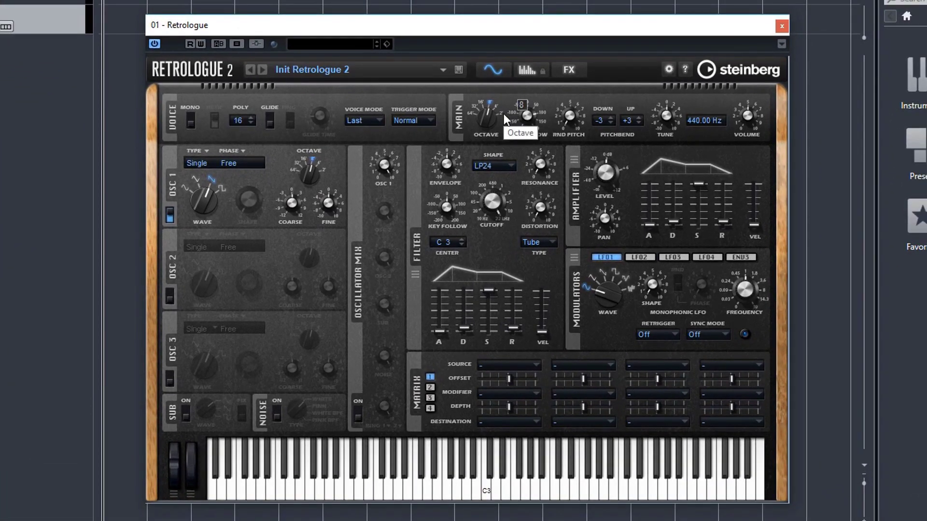
click(416, 490)
click(487, 488)
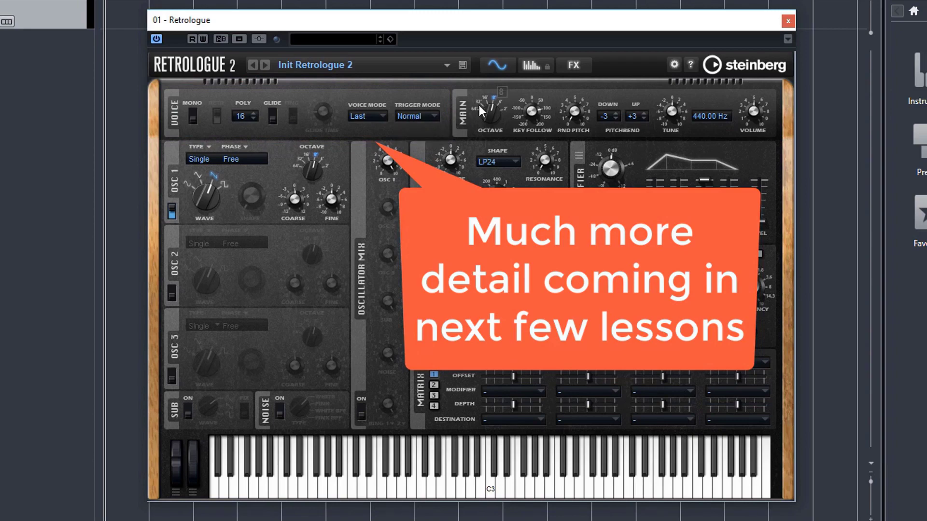
mouse_move(538, 105)
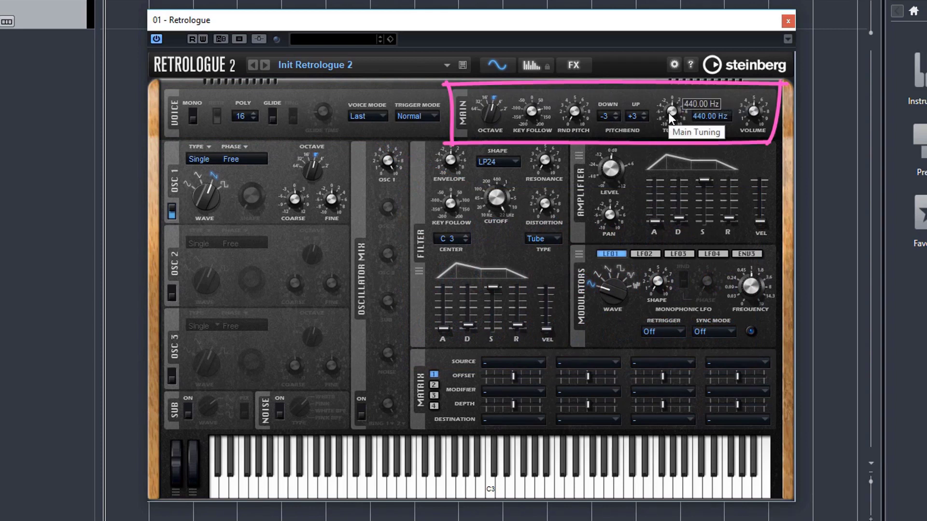
mouse_move(757, 122)
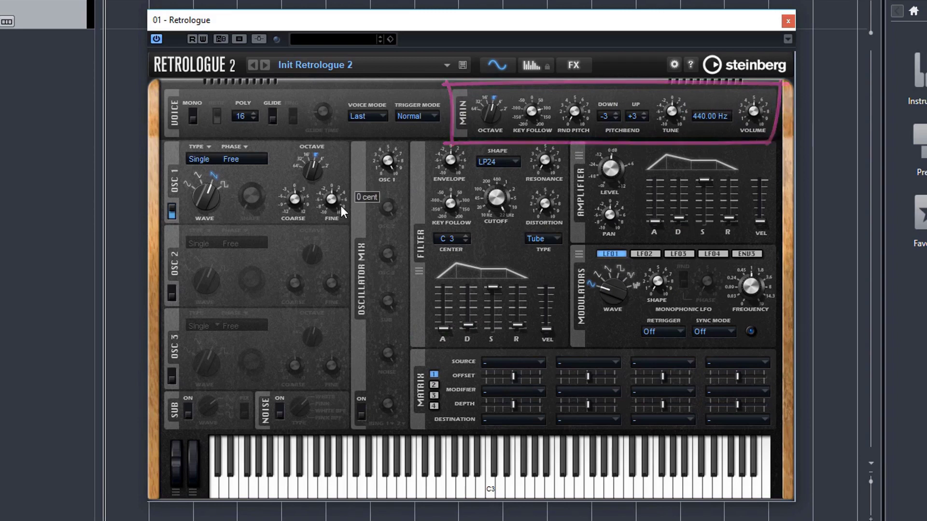
mouse_move(437, 215)
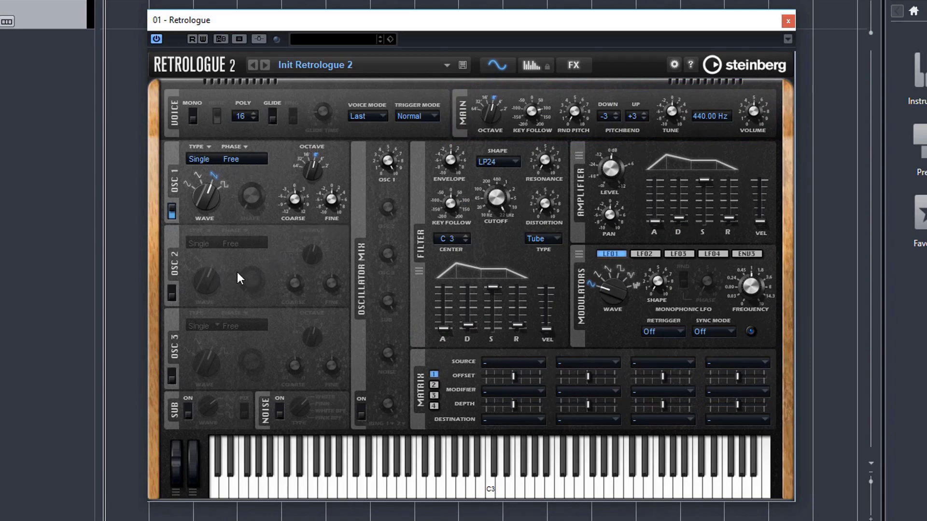
mouse_move(242, 276)
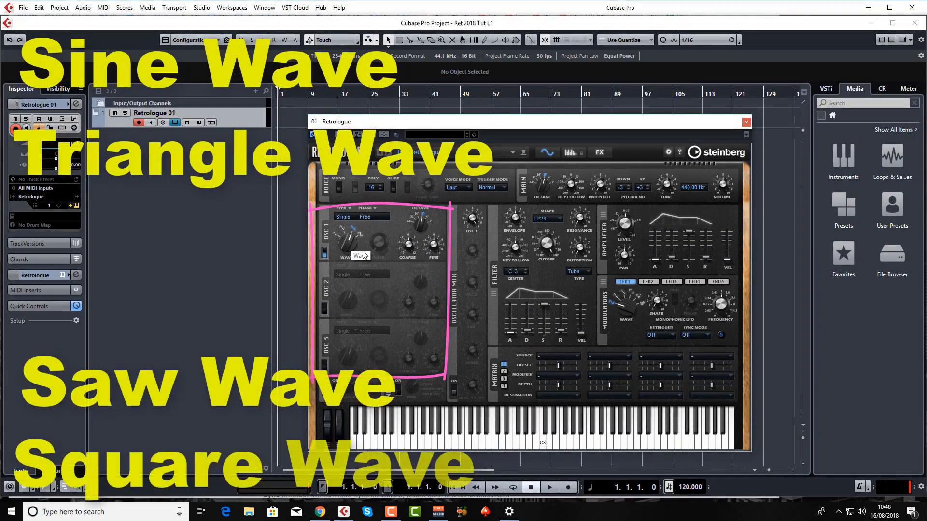
Check oscillator 1's type and phase lists, keeping Single and Free Phase
click(343, 218)
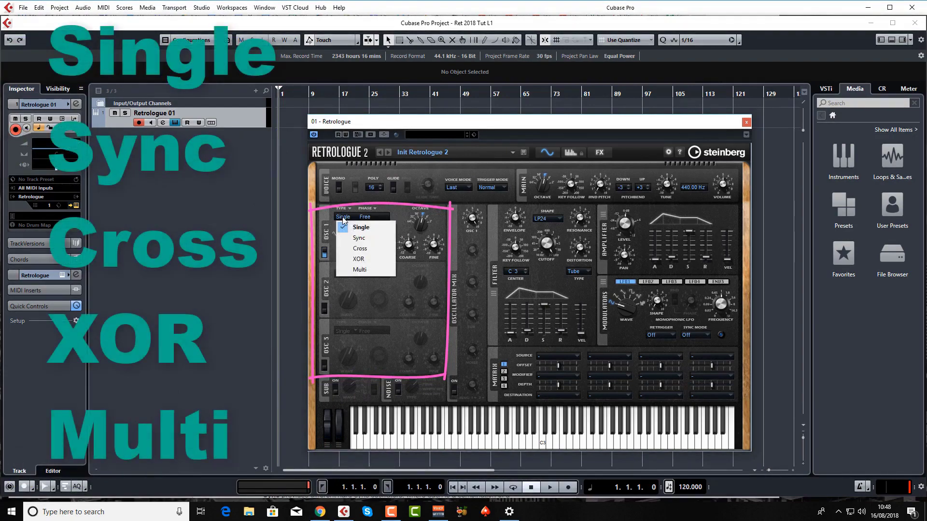
click(363, 227)
click(371, 218)
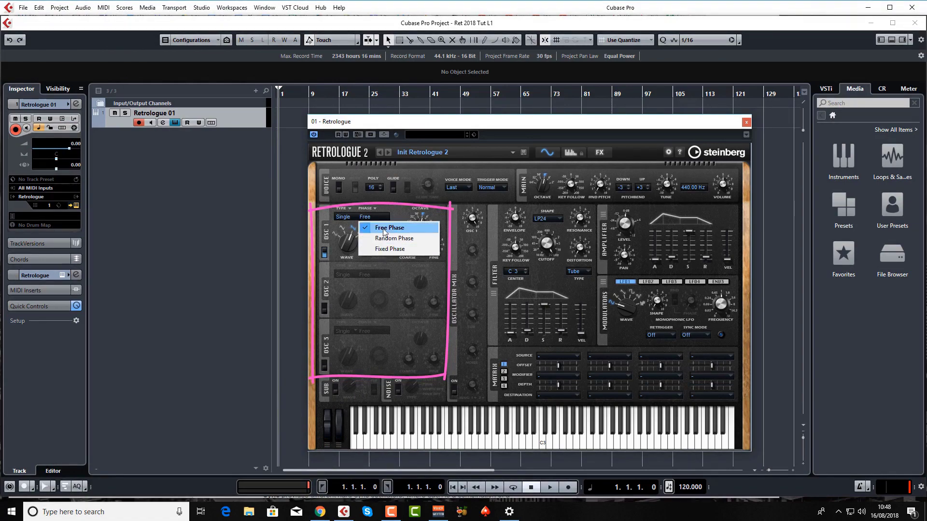
click(386, 227)
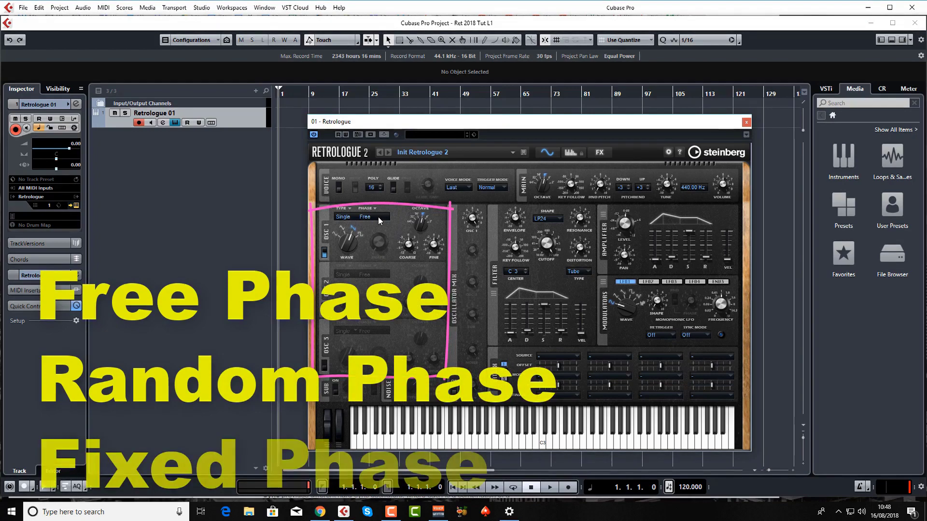
click(345, 217)
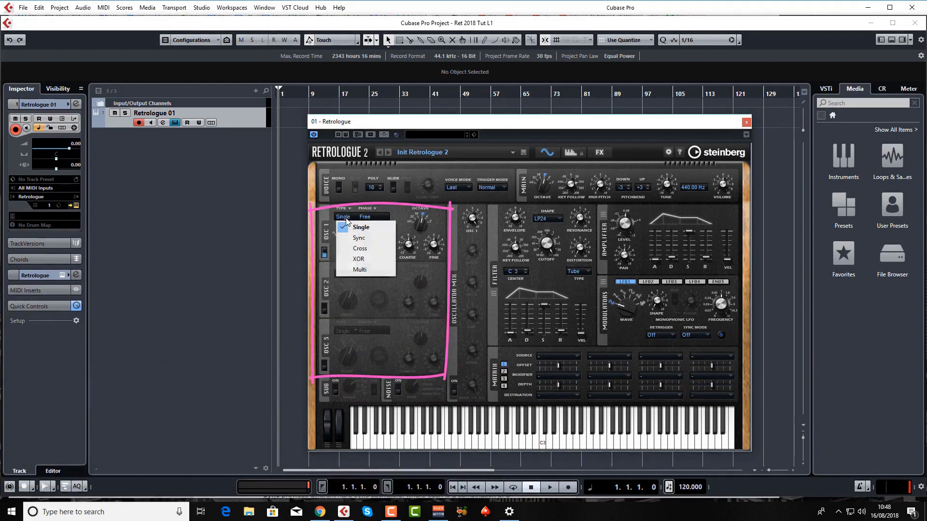
click(346, 220)
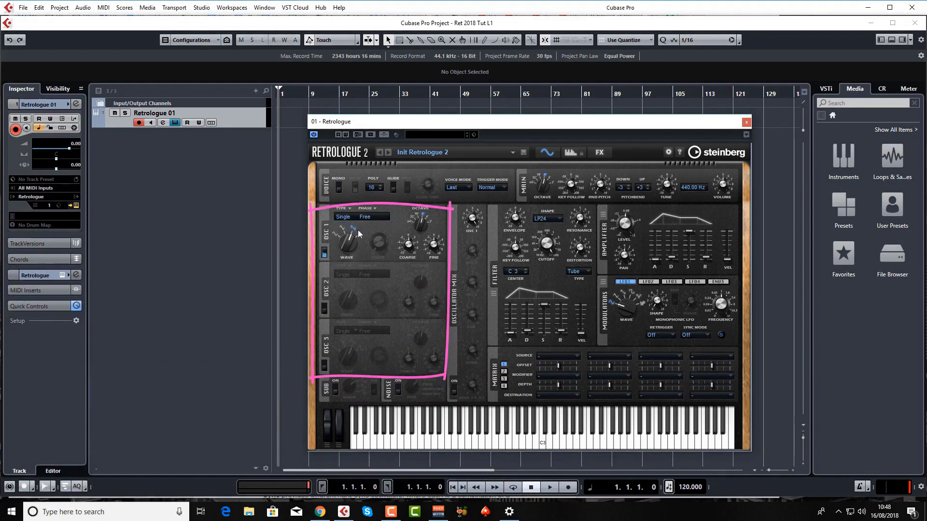
Switch oscillator 1 to a square wave and drag its Shape knob
click(358, 234)
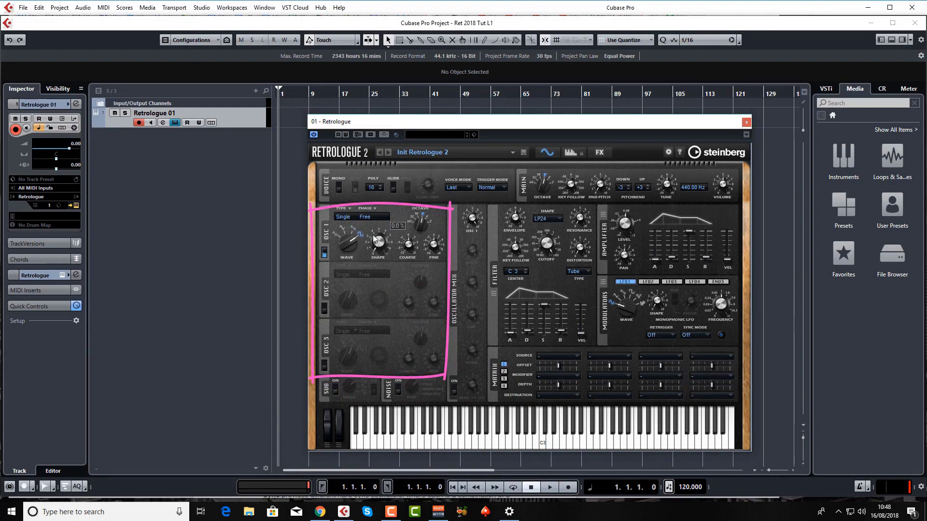
mouse_move(378, 226)
drag(377, 226, 368, 274)
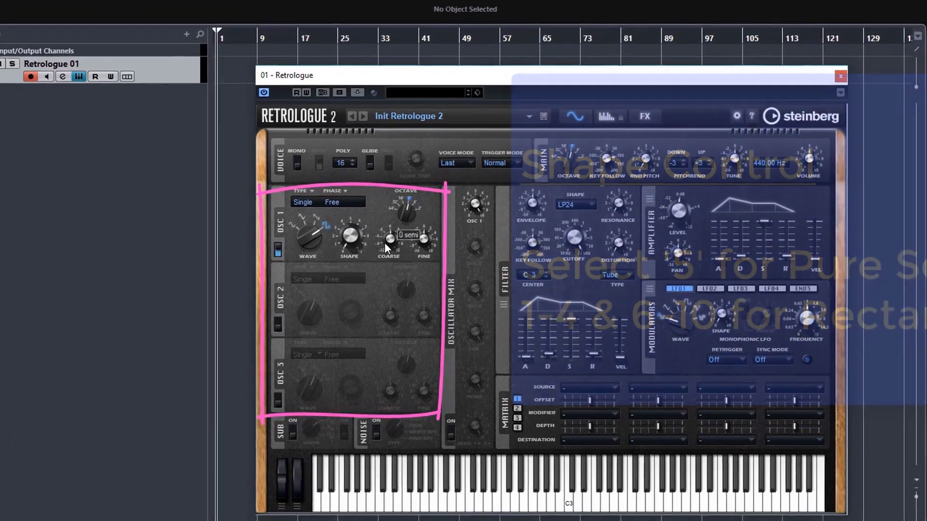
mouse_move(408, 247)
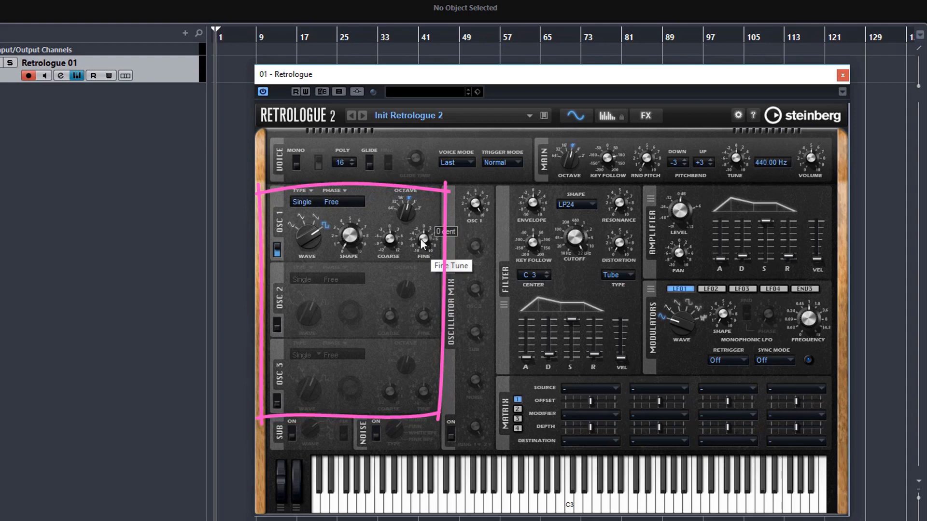
mouse_move(411, 215)
mouse_move(361, 232)
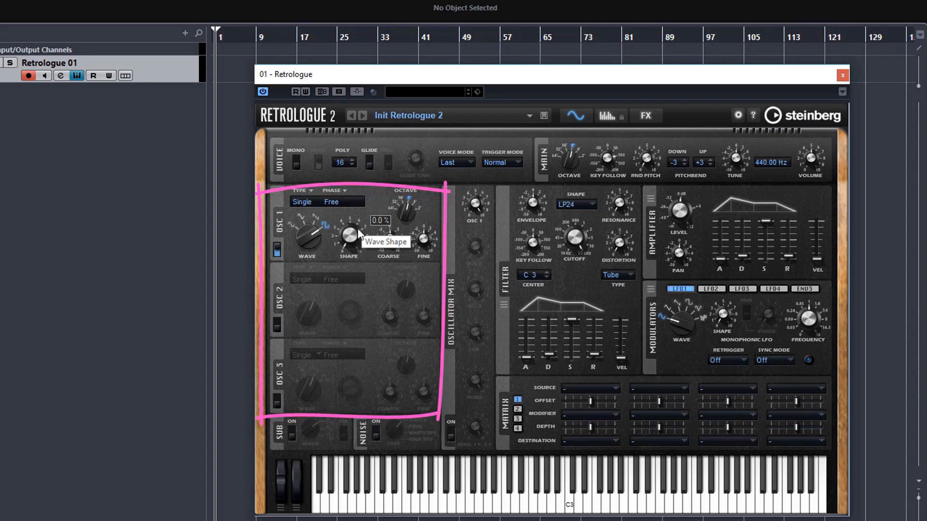
mouse_move(565, 148)
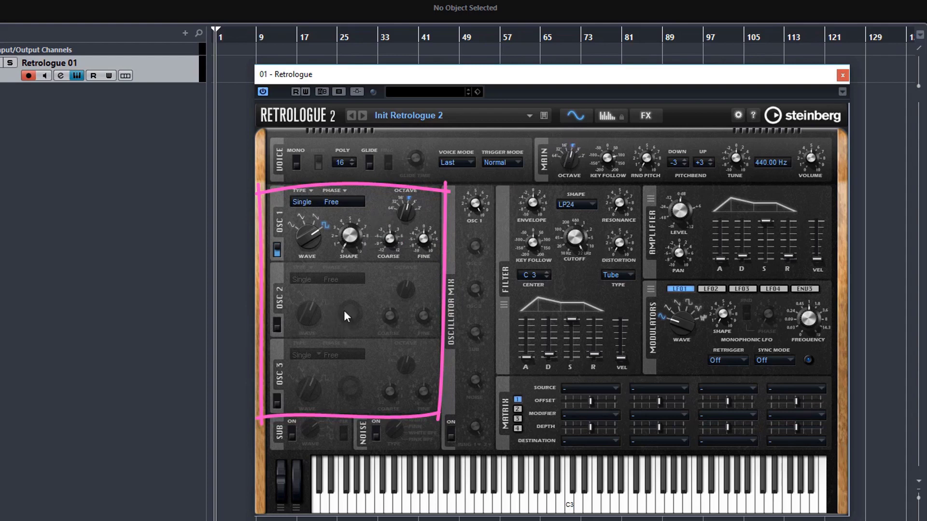
Switch on oscillators 2 and 3 and make oscillator 1 a Multi oscillator
click(277, 324)
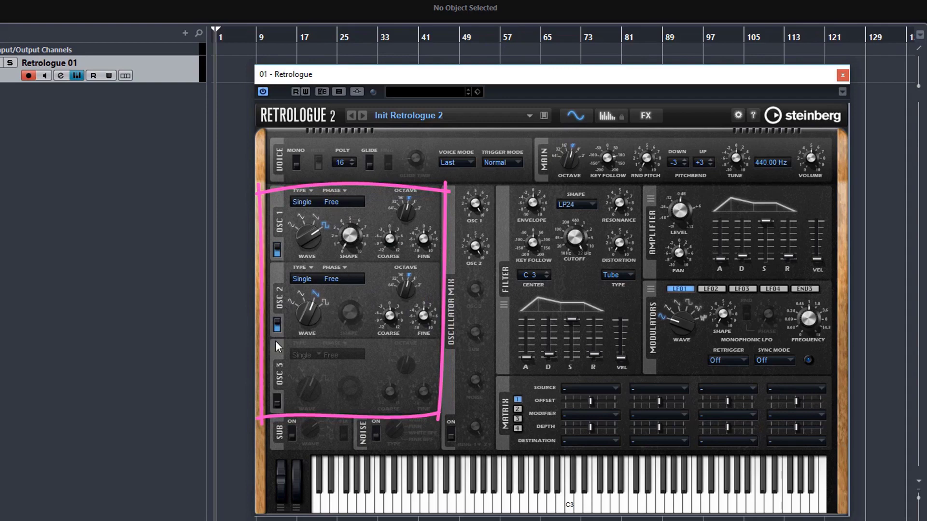
click(277, 401)
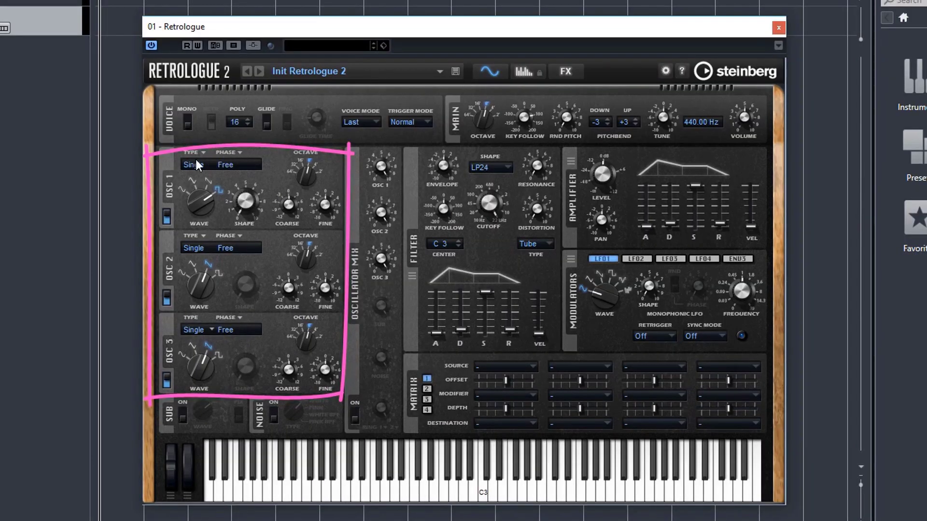
click(195, 165)
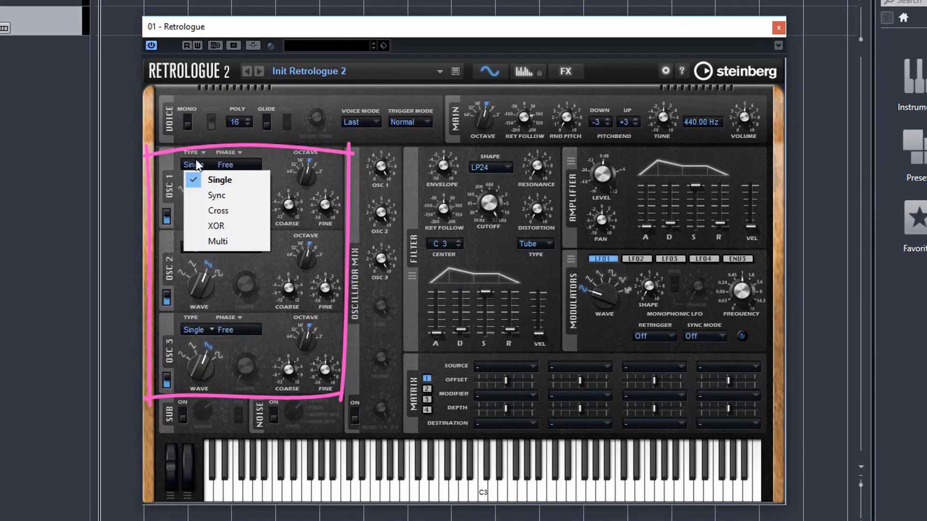
click(225, 245)
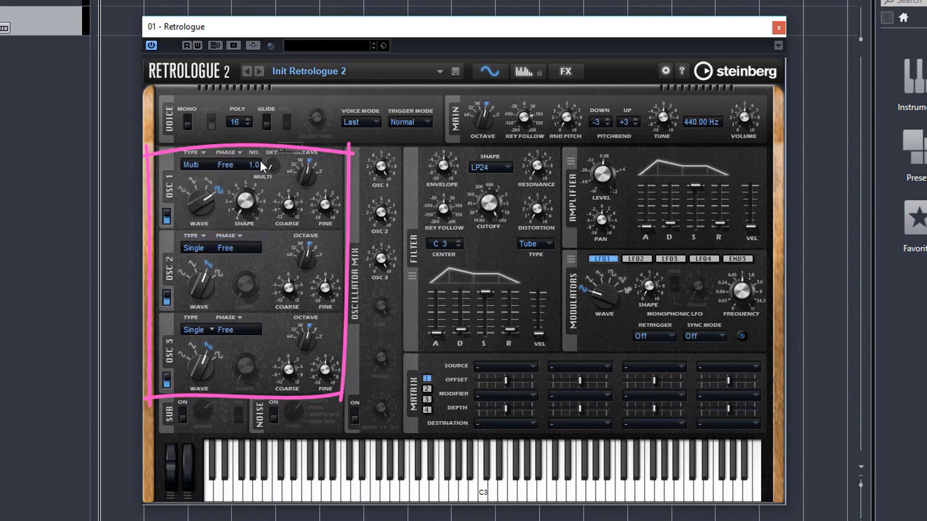
Give oscillator 1 8.0 stacked voices and raise its detune to 13 cent
scroll(256, 165, up, 4)
scroll(254, 165, up, 3)
mouse_move(262, 192)
mouse_move(273, 161)
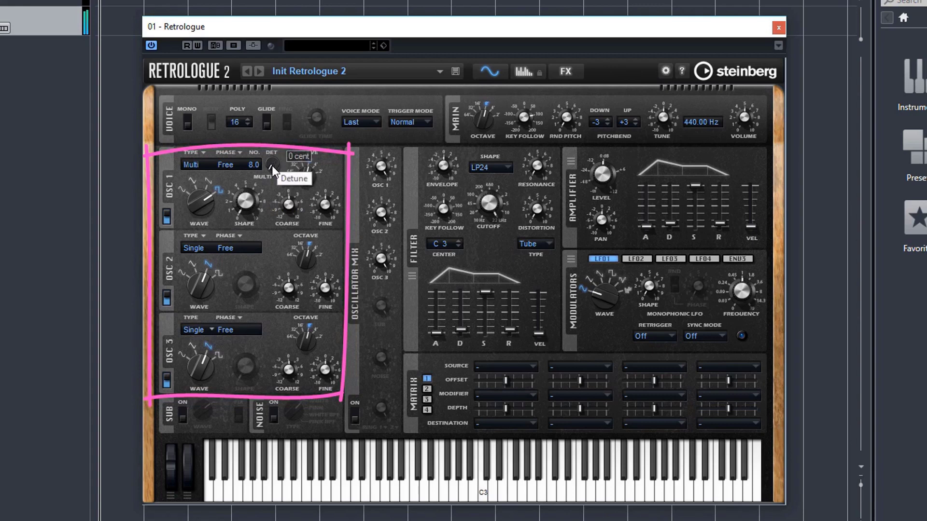
drag(272, 161, 269, 148)
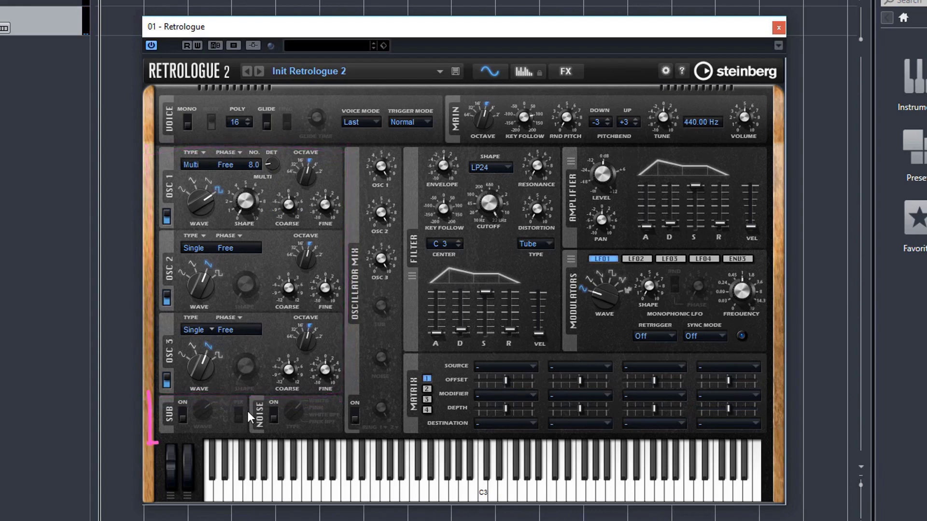
Switch on the sub oscillator, try its FIX phase, and leave oscillator 3 on Free Phase
click(184, 418)
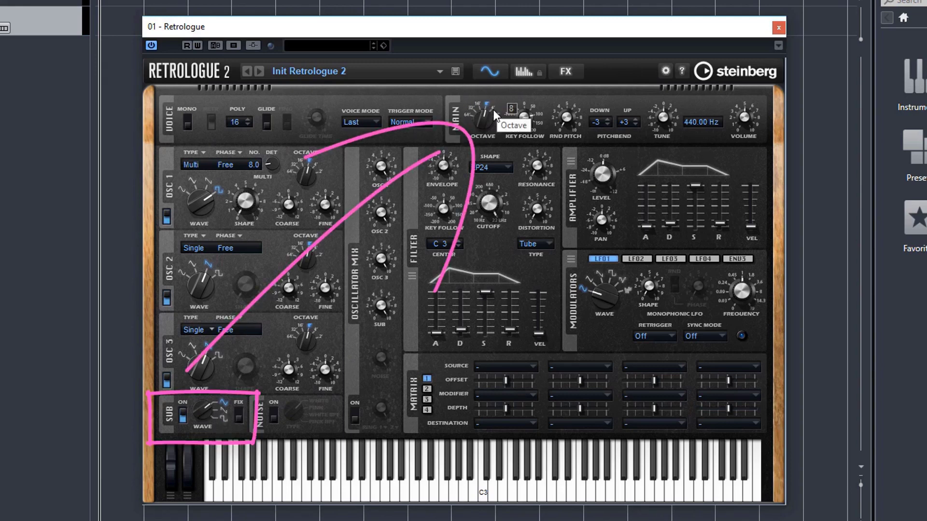
click(183, 416)
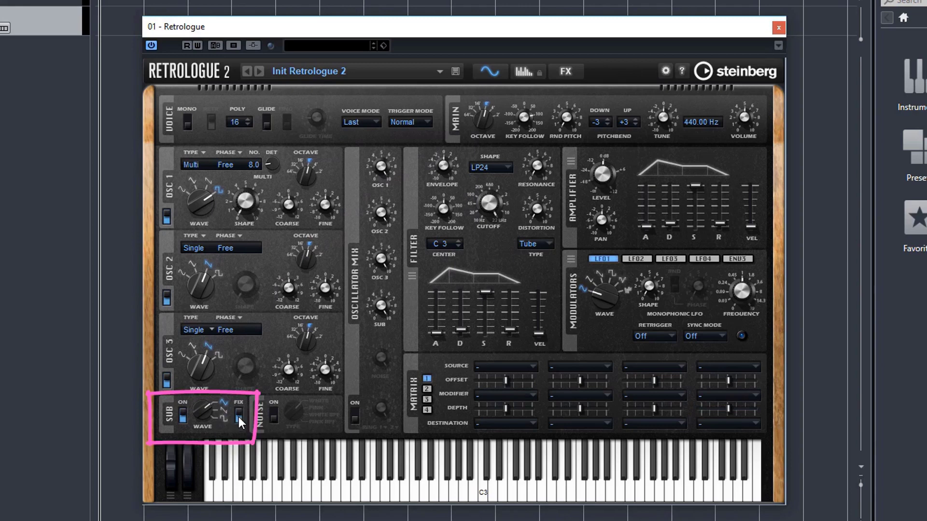
click(239, 415)
click(235, 329)
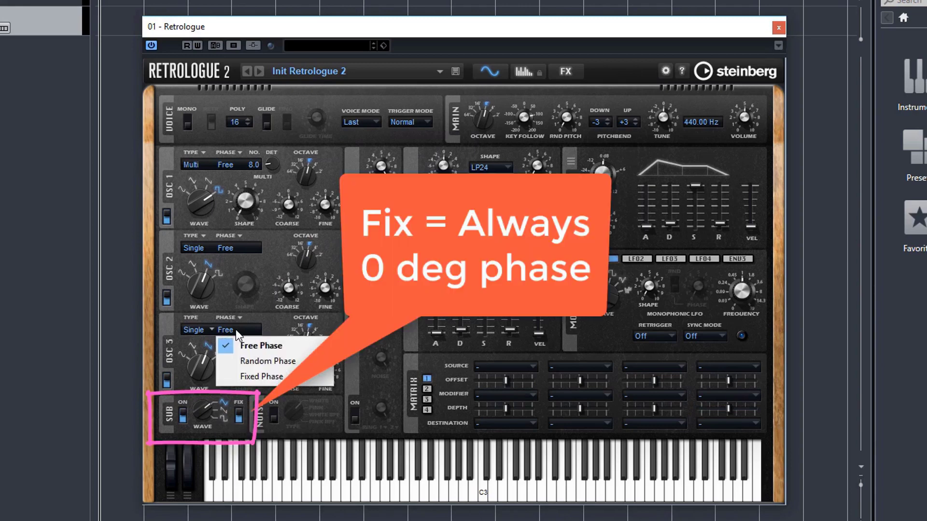
click(253, 378)
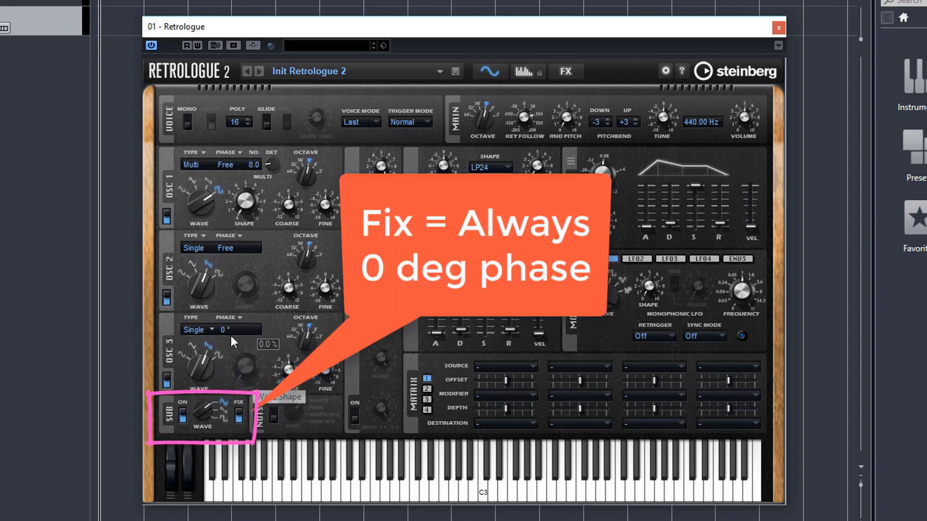
click(238, 415)
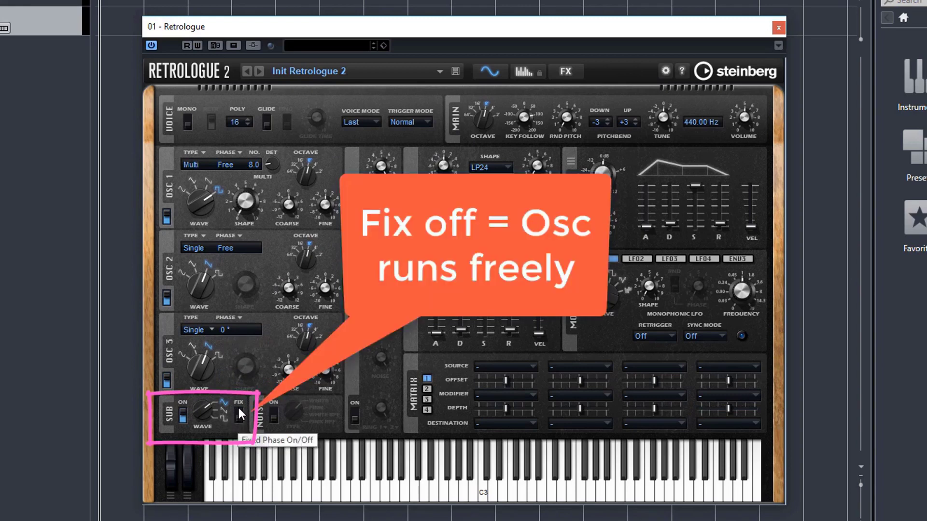
click(238, 416)
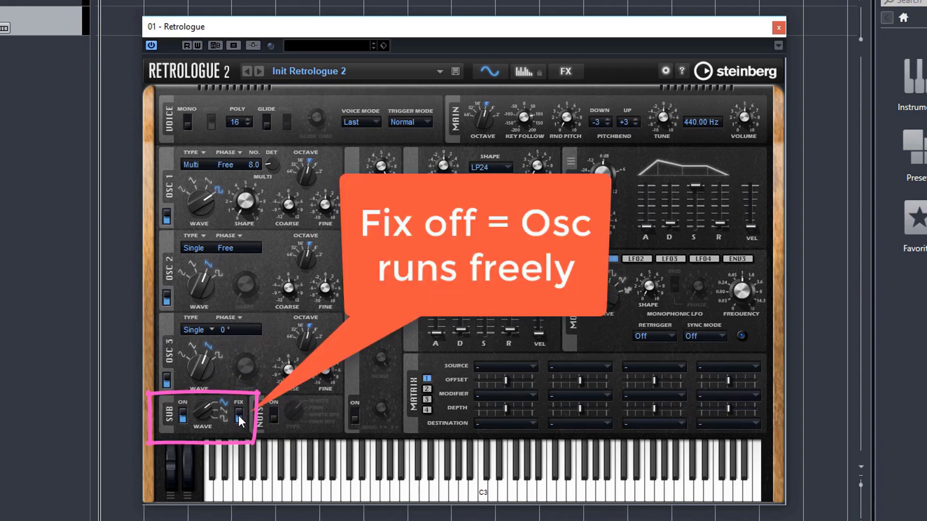
click(227, 329)
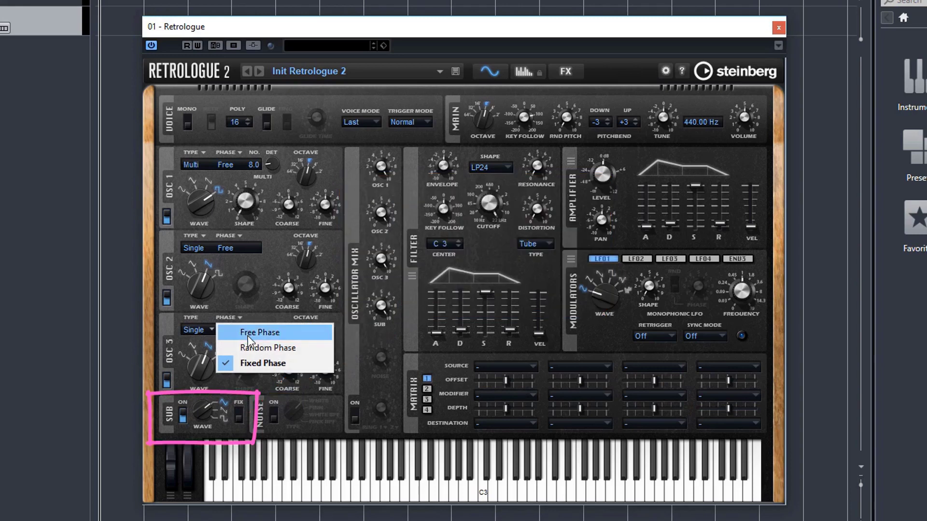
click(249, 336)
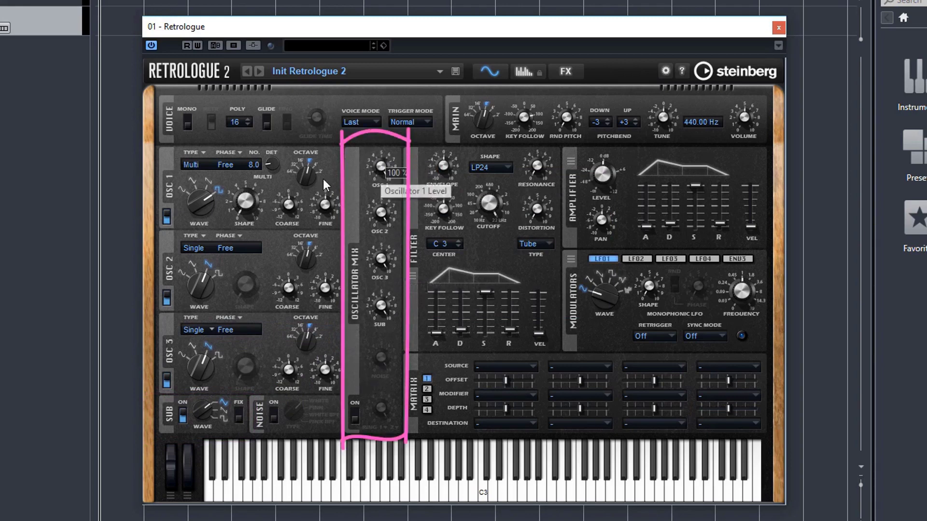
Enable the Noise section's generator with the White noise type
click(382, 216)
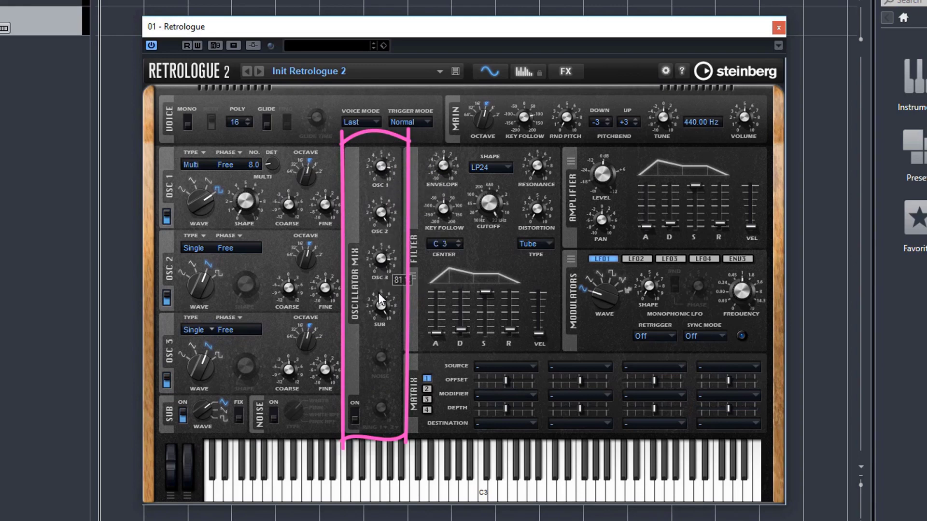
click(274, 420)
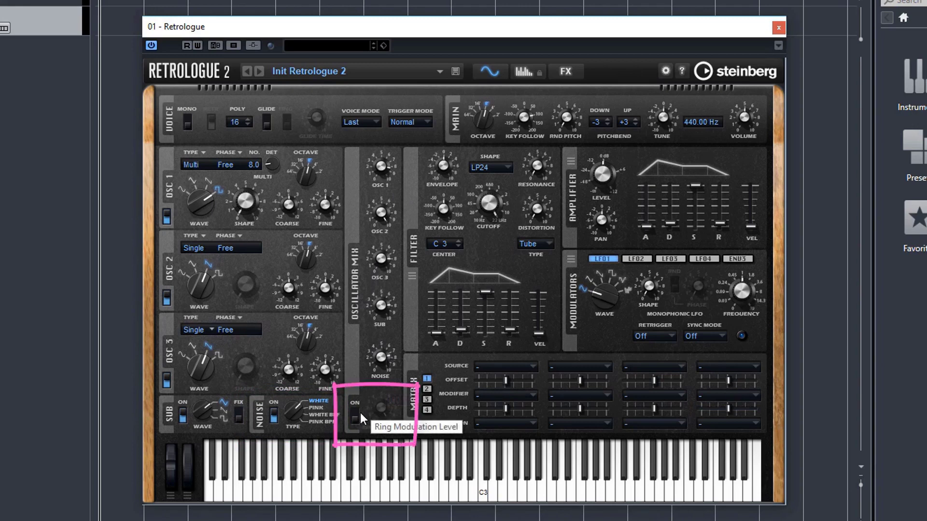
Turn on ring modulation at about 46 % level, keeping Osc 1 and Osc 2 as sources
click(354, 417)
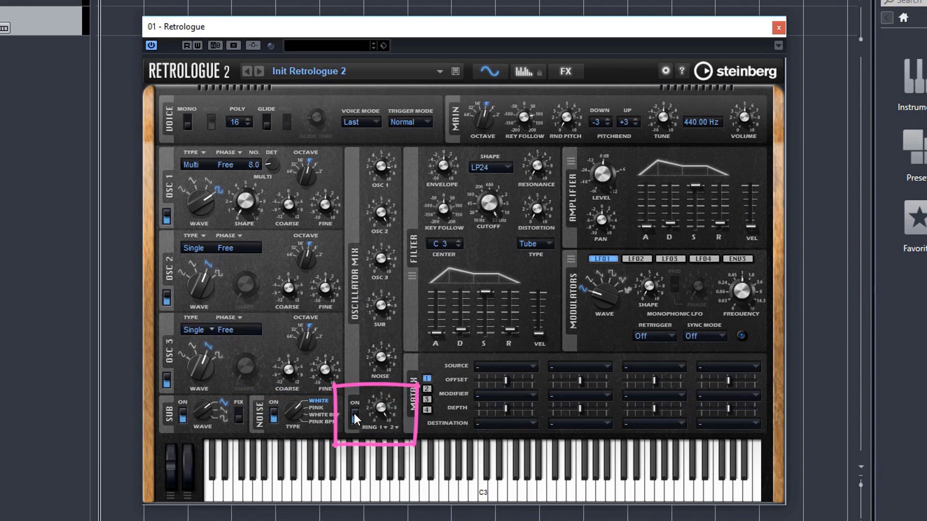
mouse_move(381, 409)
mouse_down()
mouse_move(384, 485)
mouse_move(385, 403)
mouse_move(382, 411)
mouse_up()
click(386, 427)
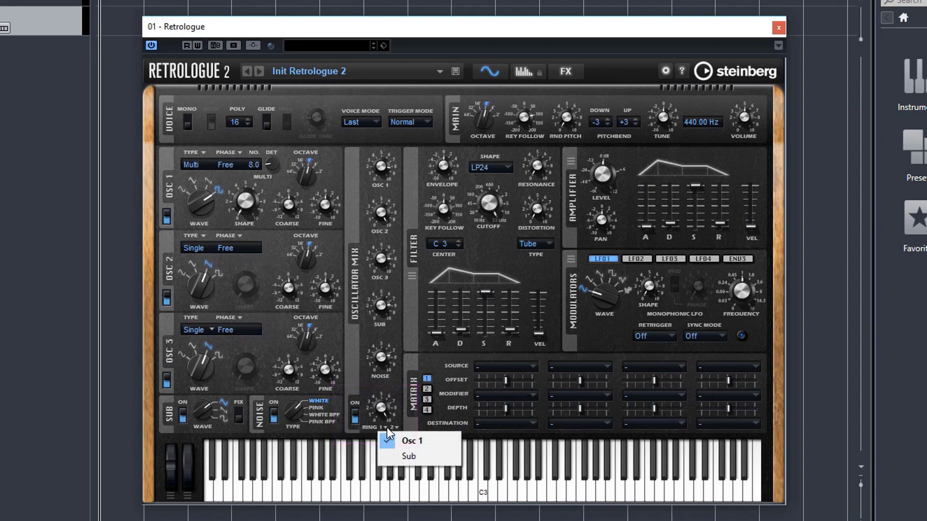
click(392, 426)
click(394, 427)
click(393, 426)
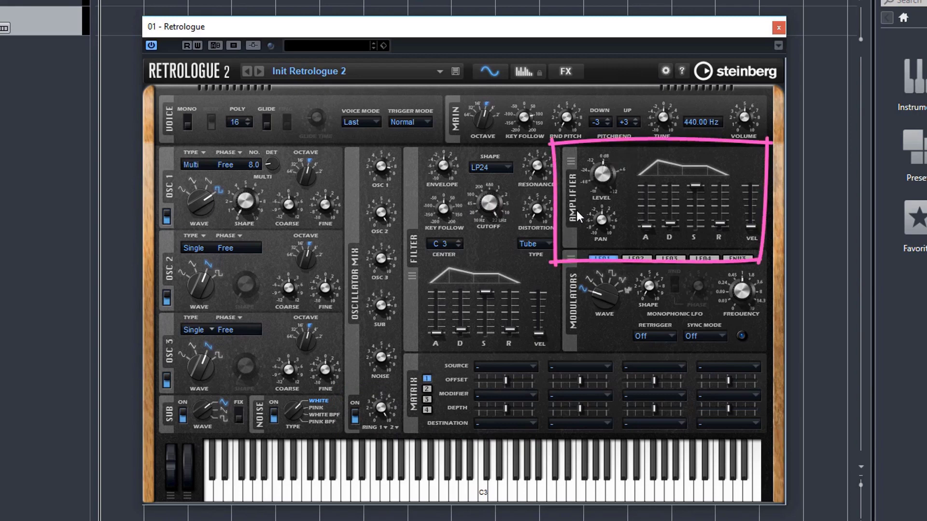
Lower amplifier level to -2.1 dB and reshape the ADSR with 837 ms attack and ~3028 ms decay
mouse_move(605, 183)
mouse_down()
mouse_move(601, 170)
mouse_move(598, 191)
mouse_move(596, 172)
mouse_up()
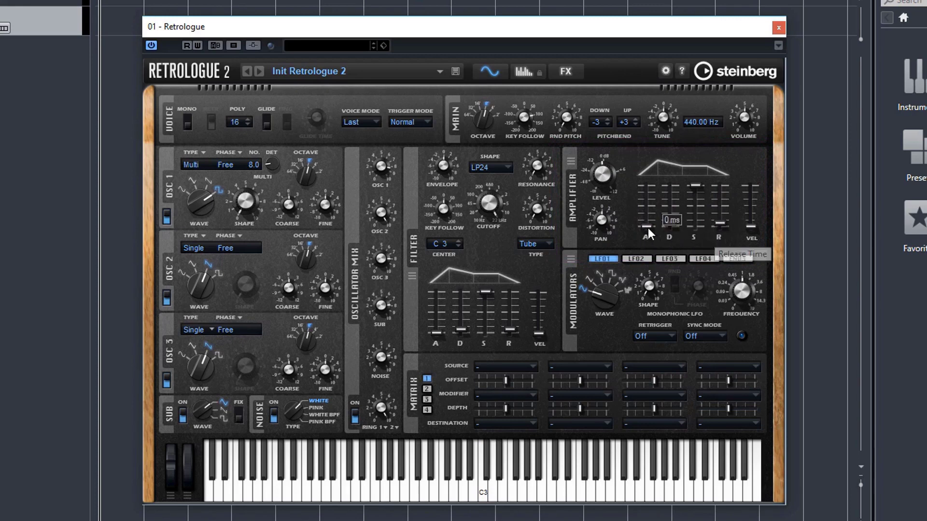
drag(666, 223, 692, 194)
drag(723, 221, 723, 217)
drag(644, 223, 642, 230)
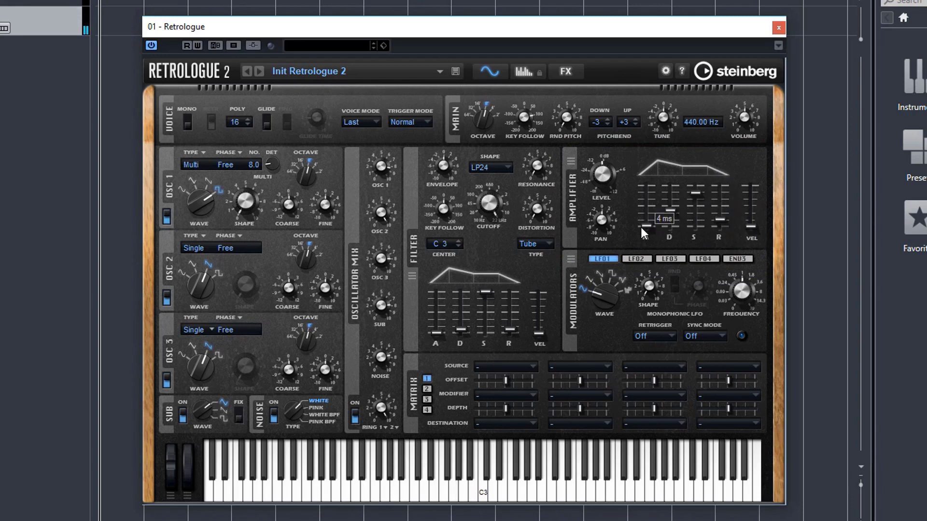
drag(642, 228, 647, 239)
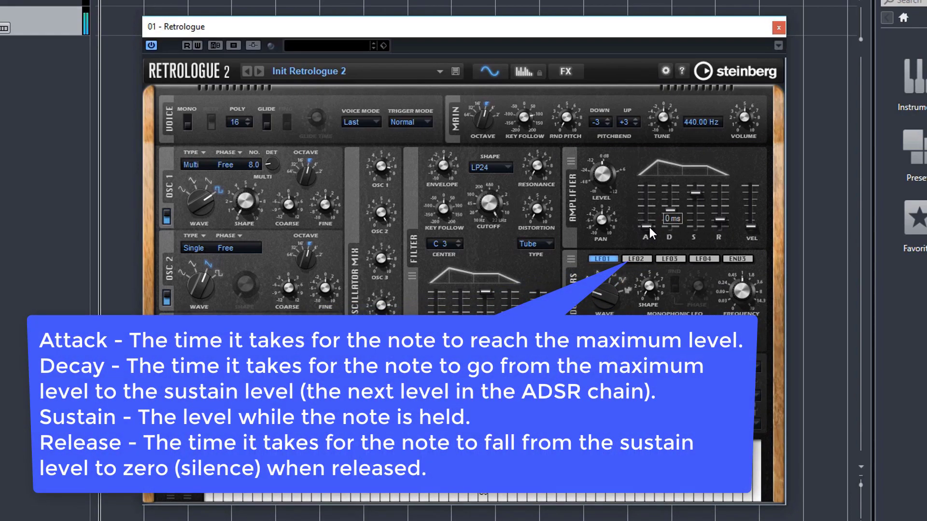
mouse_move(648, 227)
mouse_down()
mouse_move(650, 195)
mouse_move(647, 232)
mouse_up()
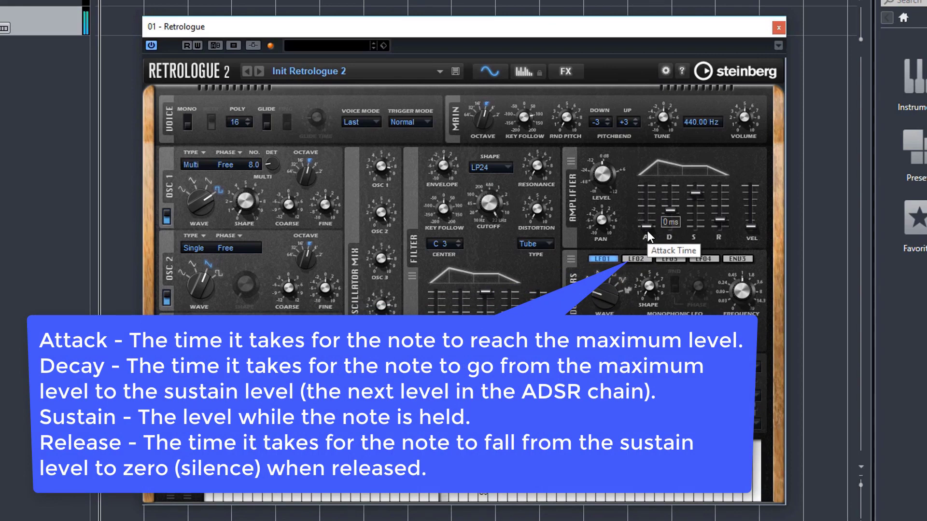
drag(674, 205, 718, 224)
Sweep amplifier velocity sensitivity up to 100 % and then back to 0 %
mouse_move(757, 232)
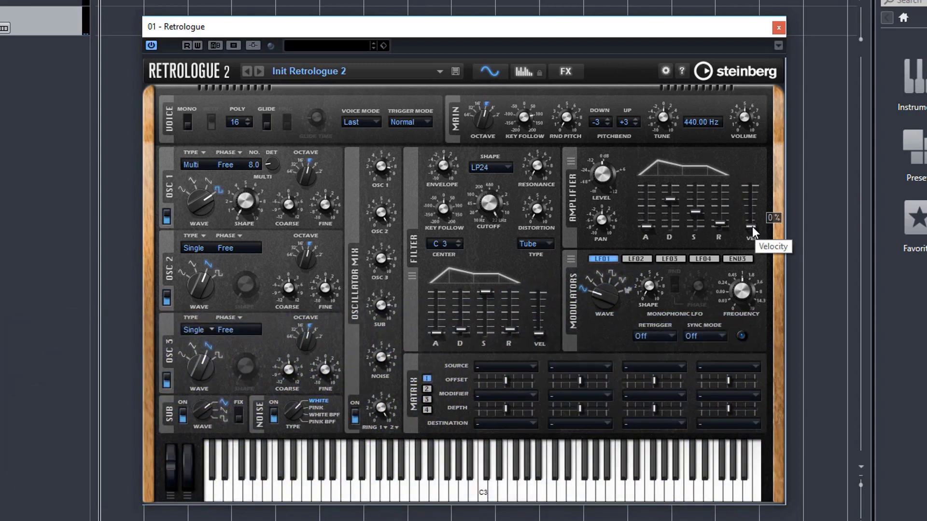
drag(752, 227, 753, 198)
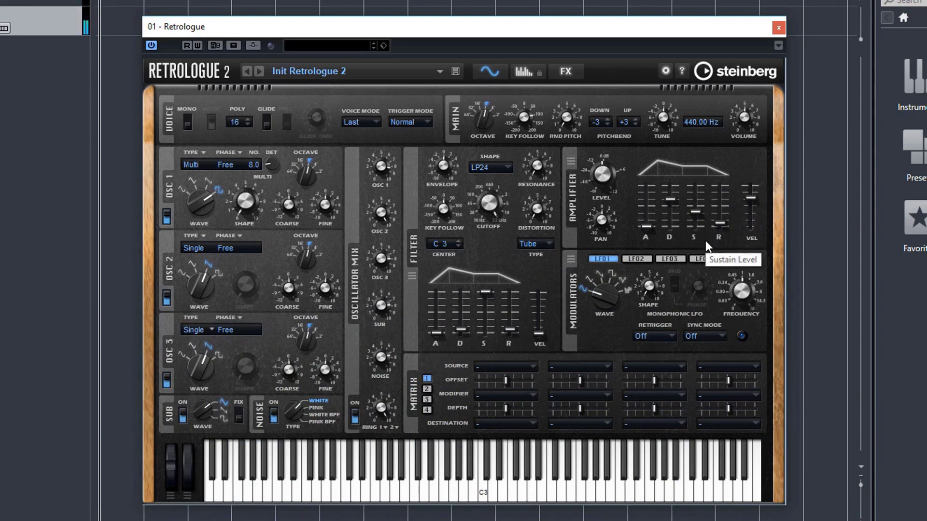
drag(748, 198, 781, 155)
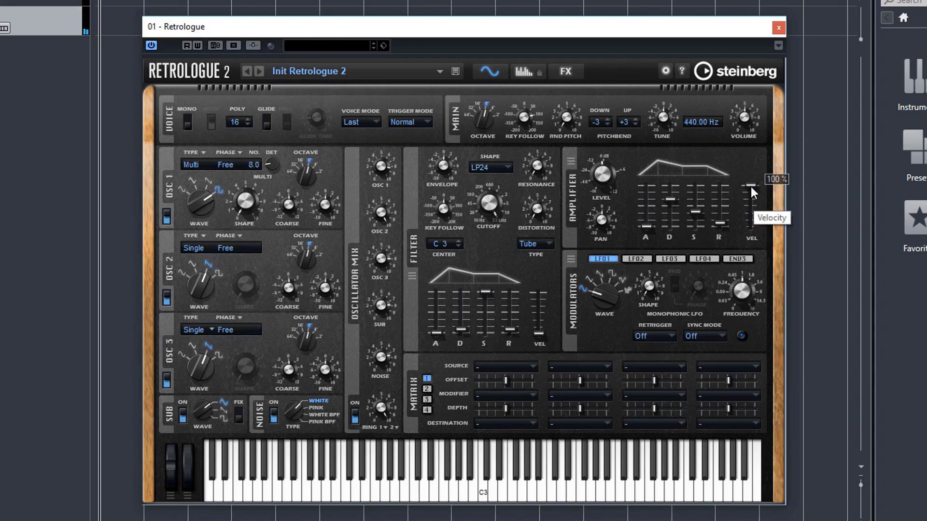
drag(751, 184, 750, 262)
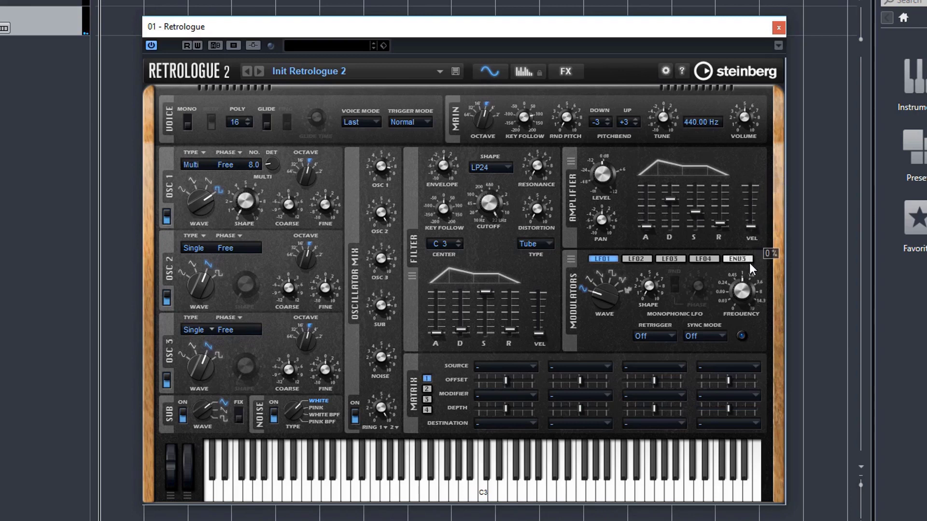
click(491, 167)
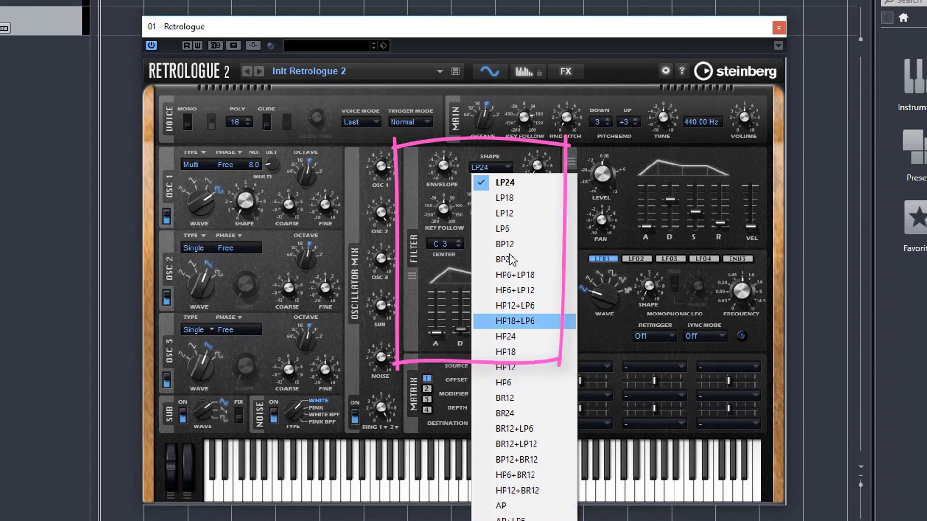
click(482, 158)
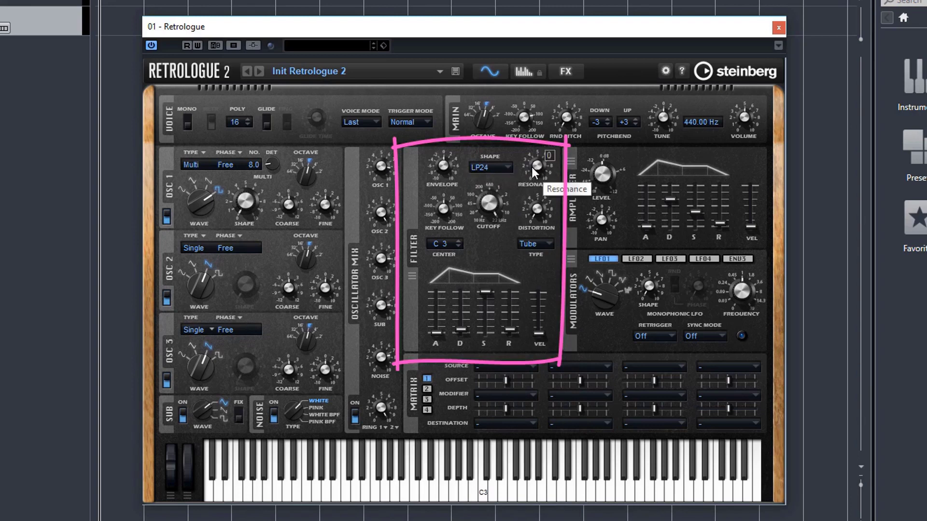
click(539, 241)
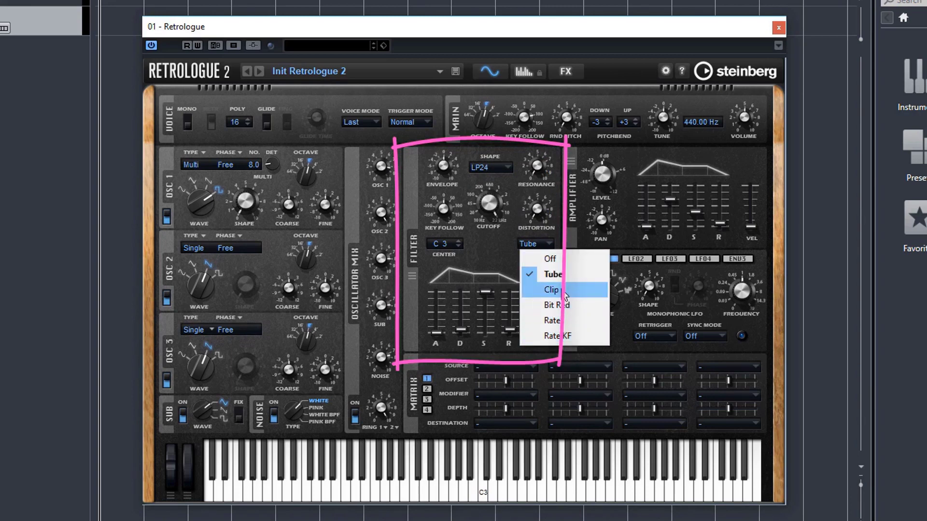
click(506, 243)
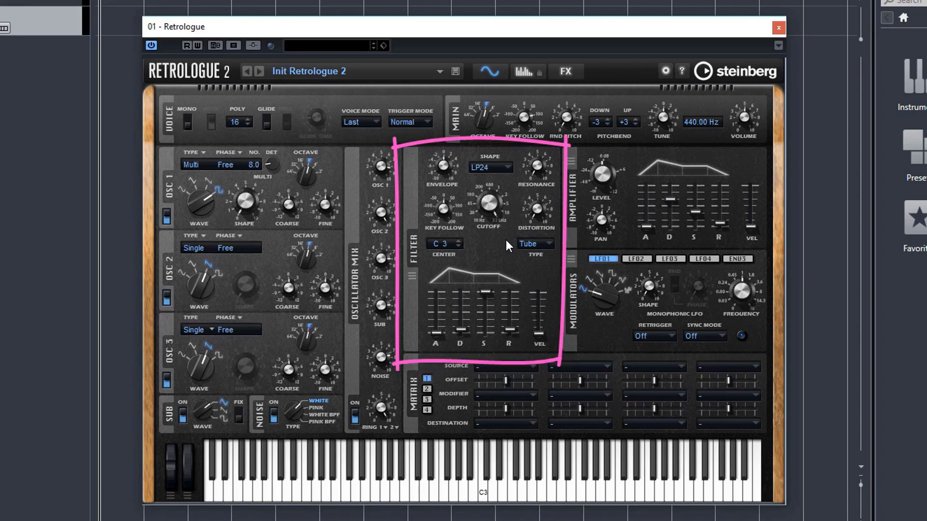
click(533, 244)
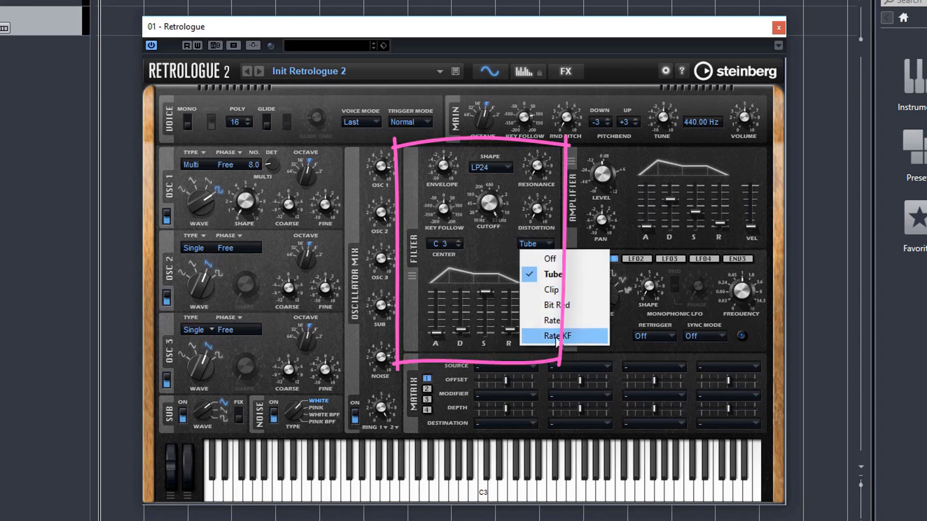
click(505, 237)
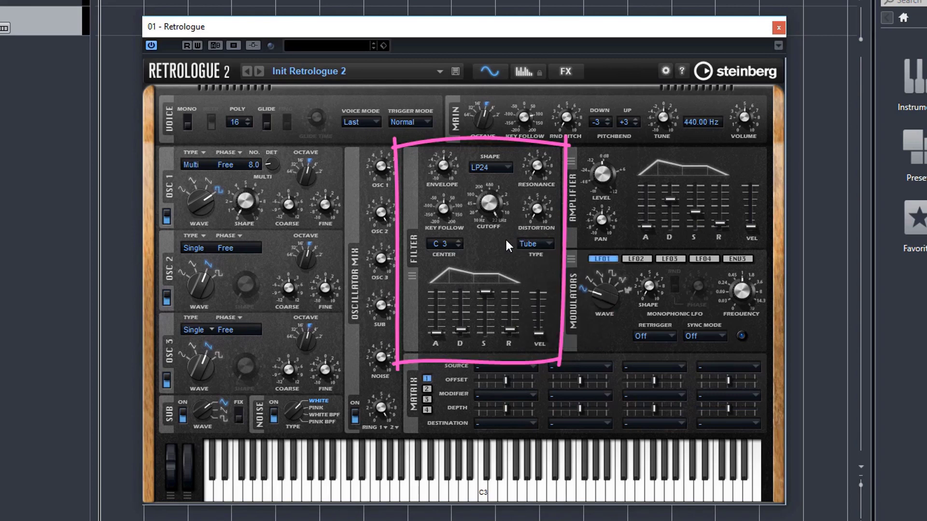
Sweep the filter cutoff to 11437 Hz, settle it at 97 Hz, and set envelope amount to 19.0 %
mouse_move(488, 202)
scroll(490, 203, up, 5)
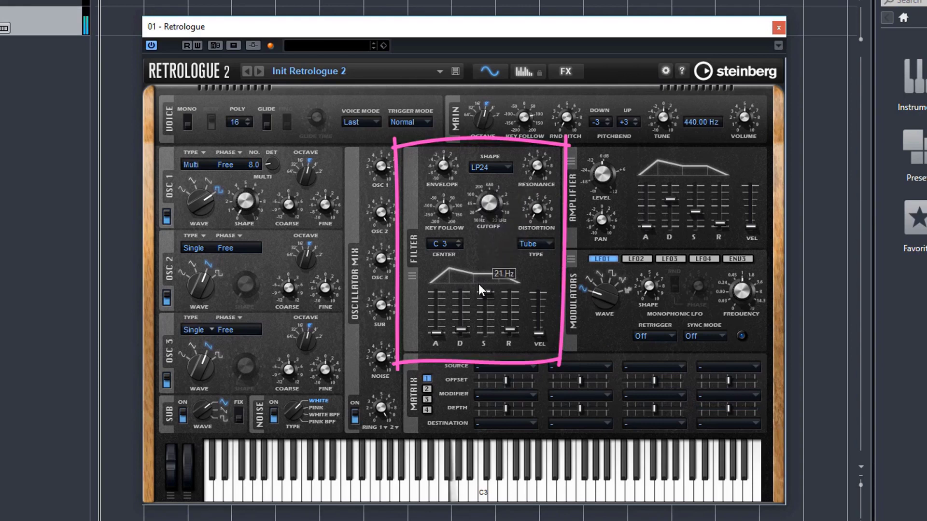
drag(486, 203, 486, 177)
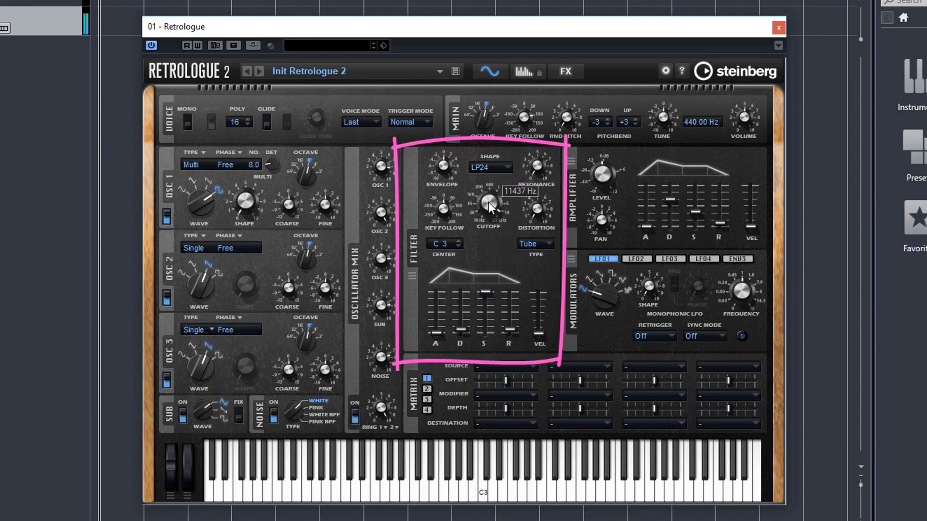
drag(485, 212, 492, 196)
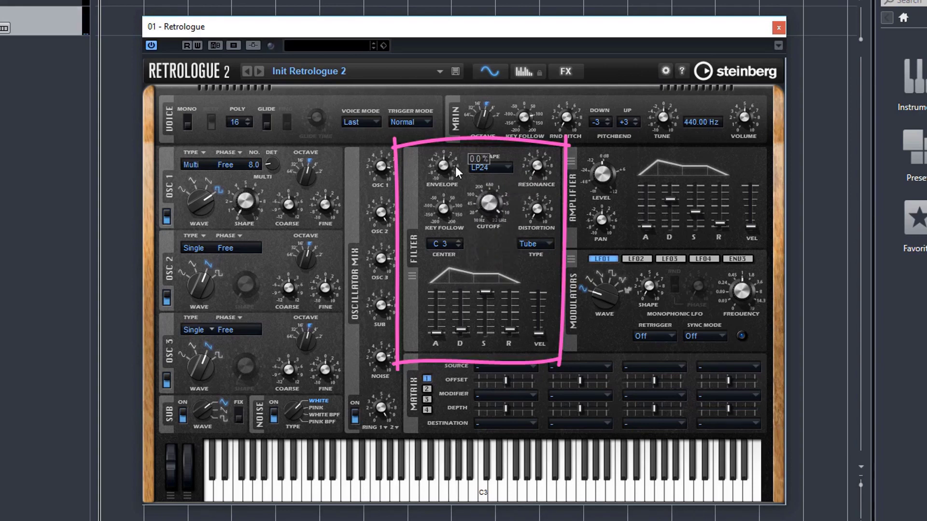
mouse_move(442, 163)
mouse_down()
mouse_move(441, 155)
mouse_move(431, 168)
mouse_up()
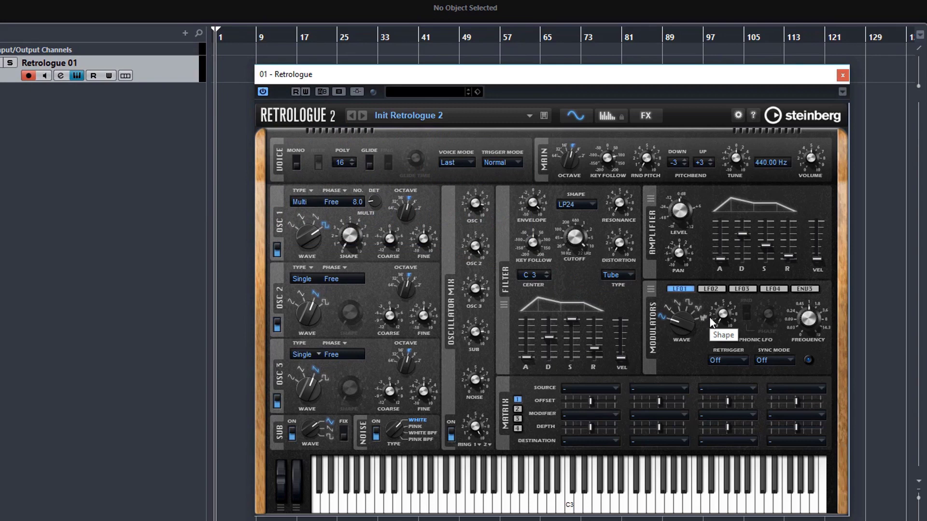
Turn LFO 1's frequency up to 1.15 Hz and switch to the LFO 3 settings
mouse_move(802, 327)
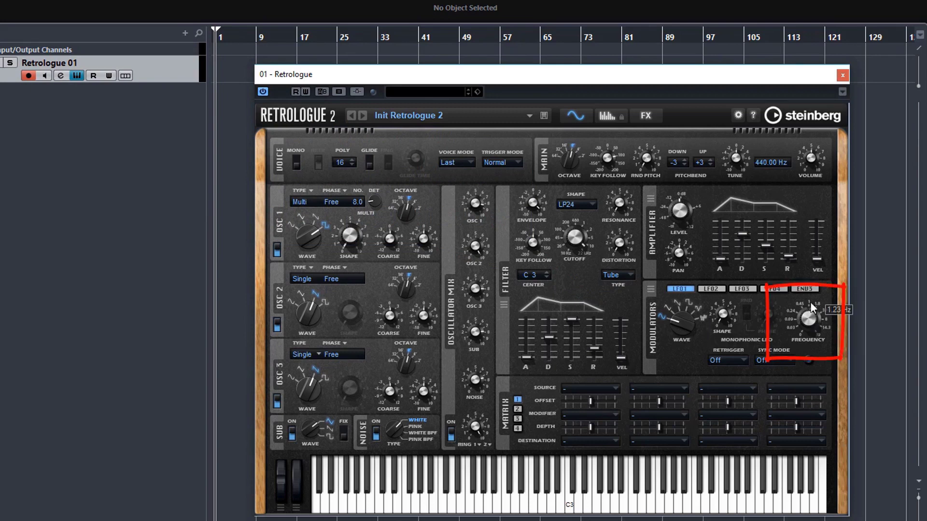
mouse_move(801, 323)
mouse_down()
mouse_move(796, 343)
mouse_move(803, 309)
mouse_up()
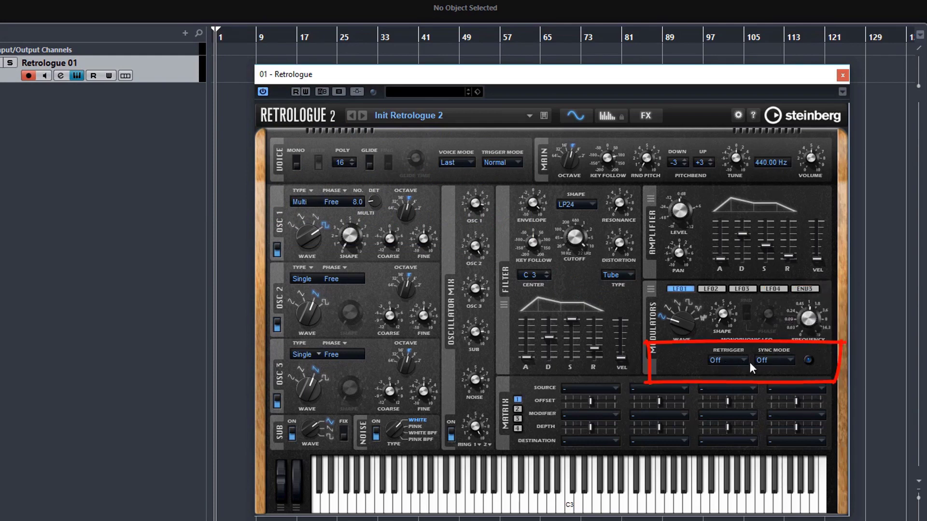
click(743, 289)
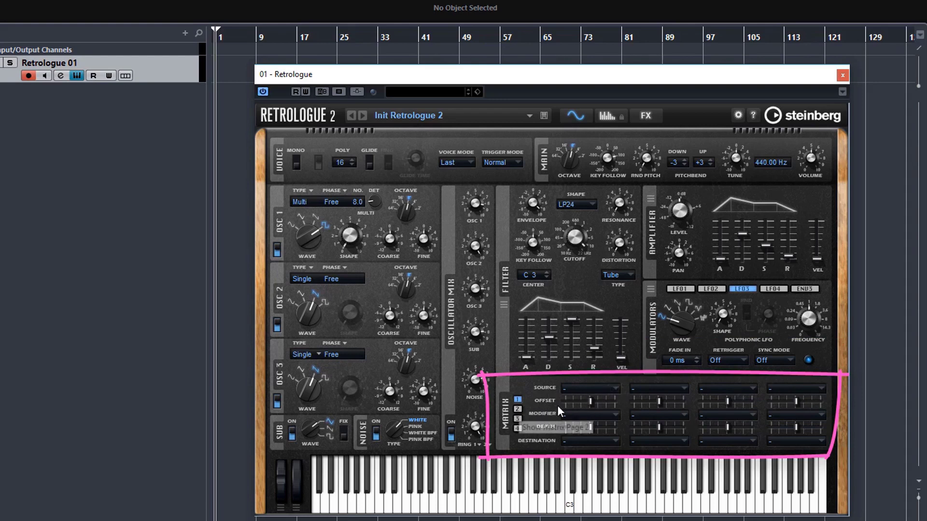
Flip through modulation matrix pages 2 and 4, returning to page 1
click(517, 410)
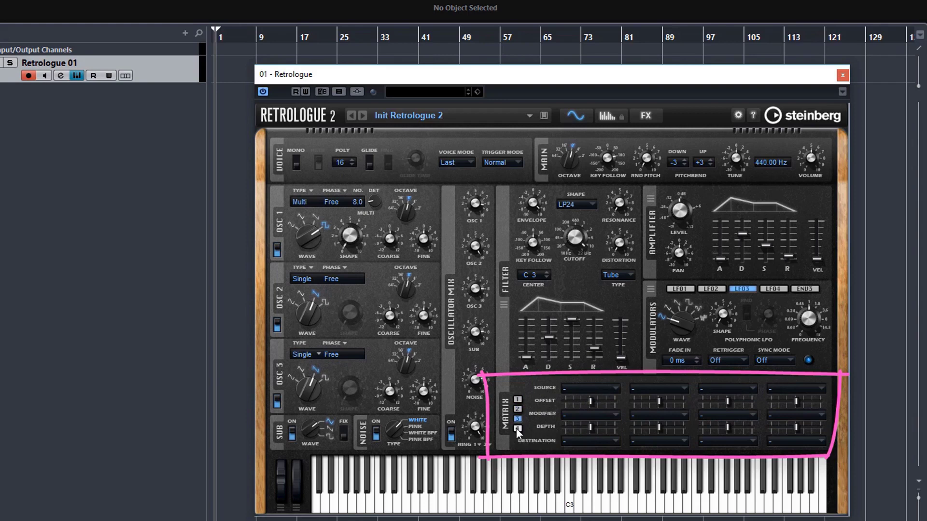
click(517, 427)
click(517, 400)
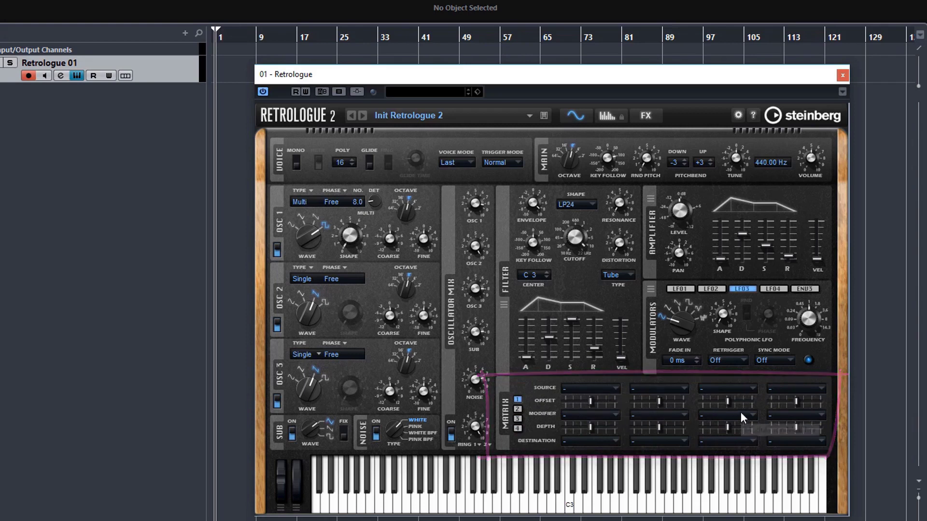
Route LFO 1 to Osc 1 Pitch in the first matrix slot and nudge its depth
click(609, 387)
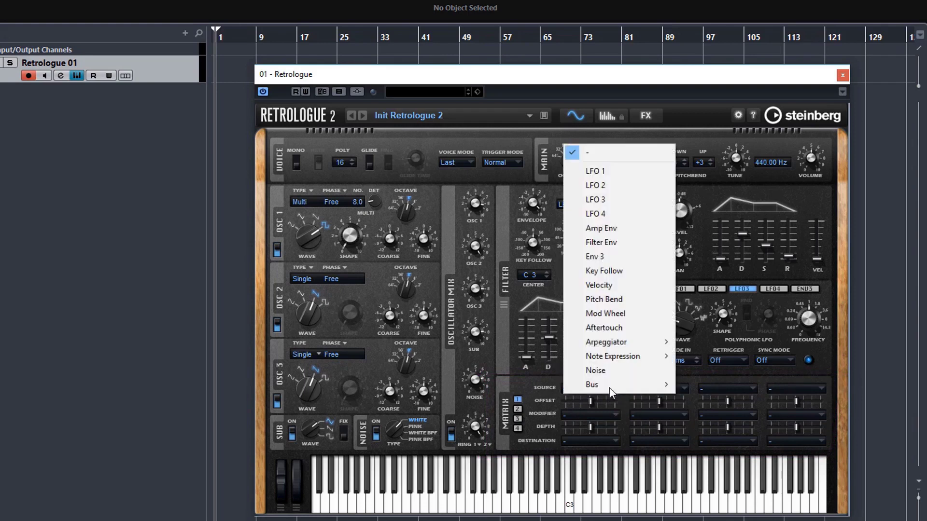
click(595, 171)
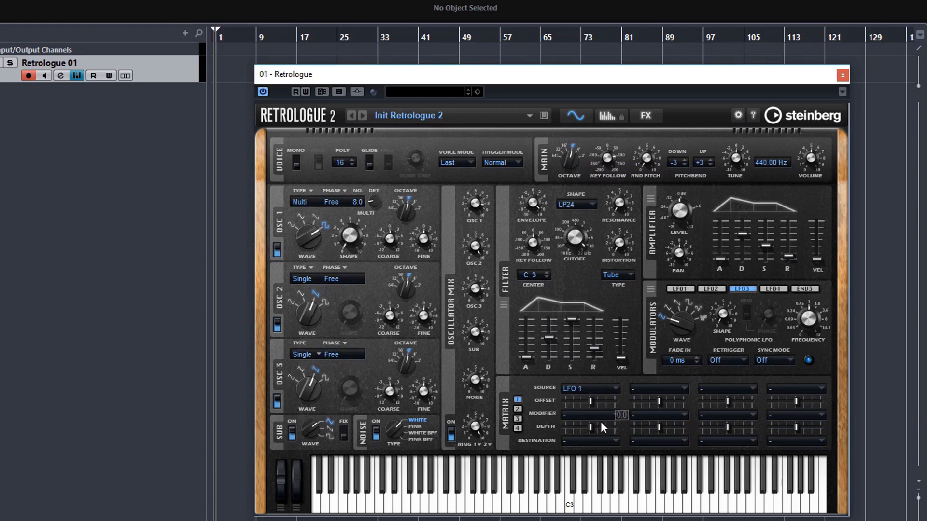
click(594, 441)
mouse_move(618, 394)
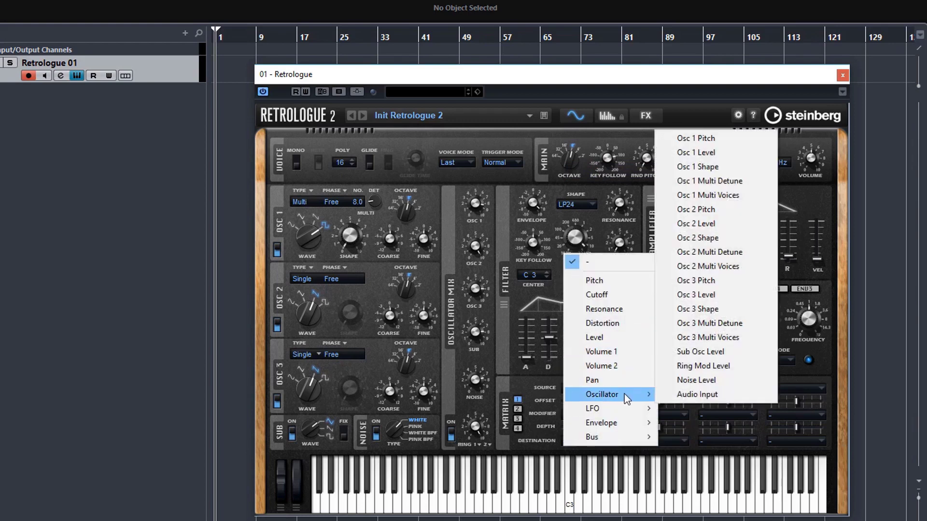
click(703, 139)
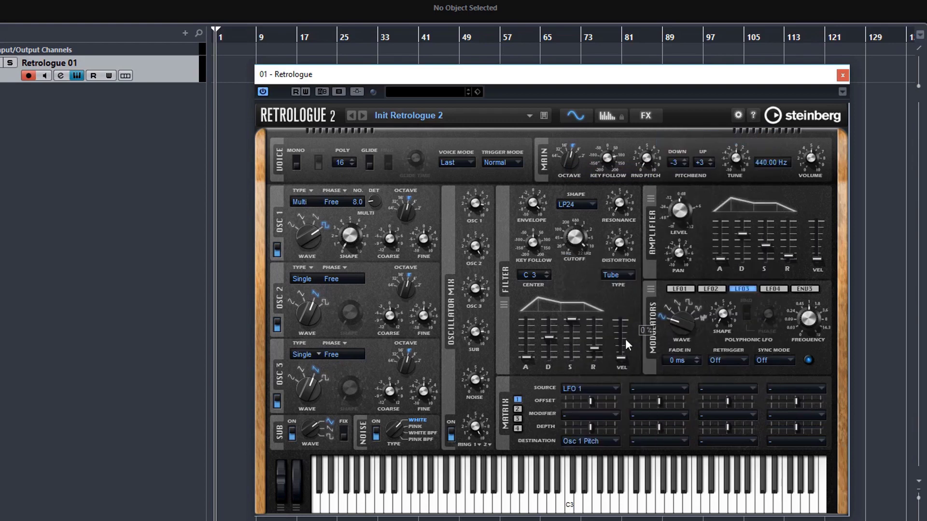
drag(590, 427, 595, 426)
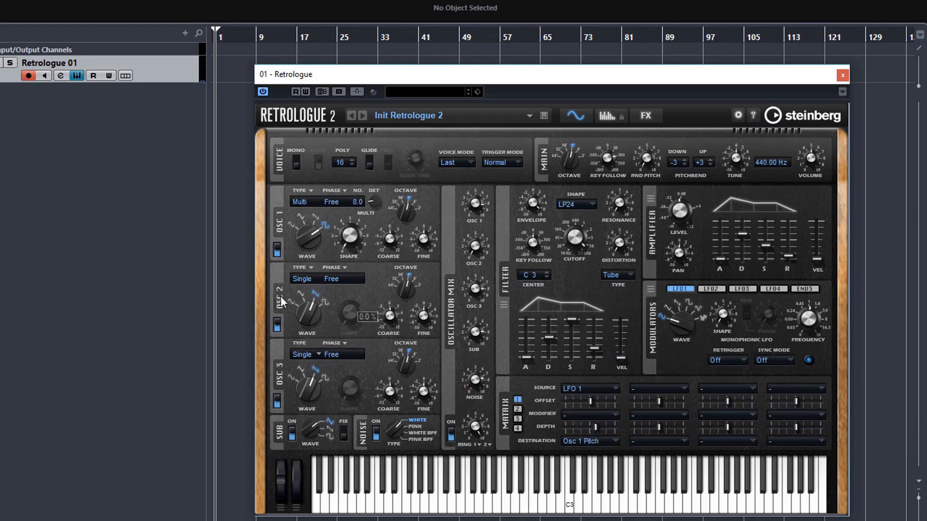
Switch off Osc 2, Osc 3, the noise and the sub oscillator
click(274, 321)
click(277, 401)
click(376, 433)
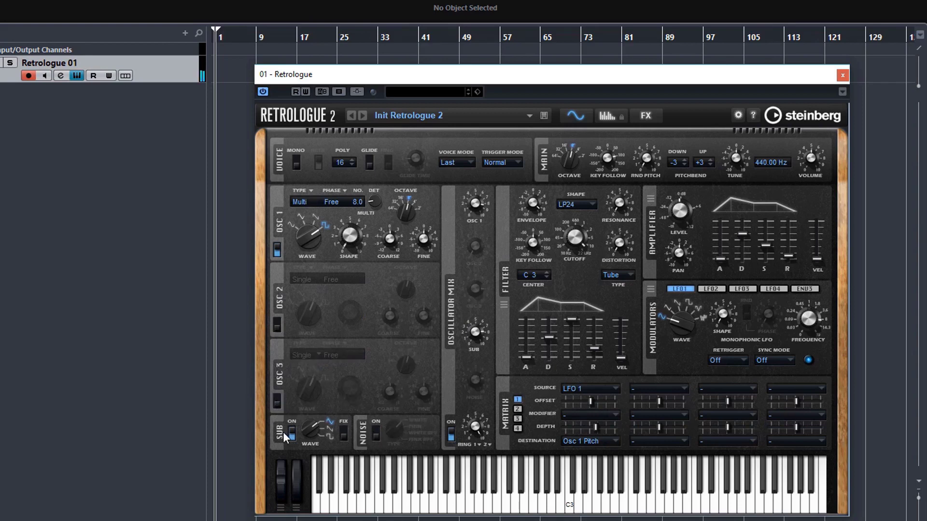
click(293, 434)
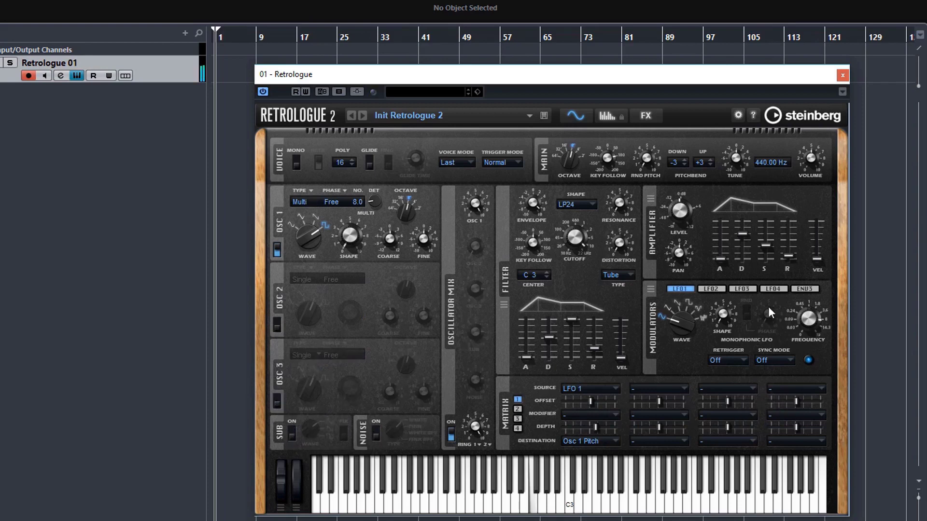
Slow LFO 1 to 3.45 Hz and set matrix slot 1's modifier to Mod Wheel
mouse_move(801, 321)
drag(801, 320, 800, 349)
click(601, 415)
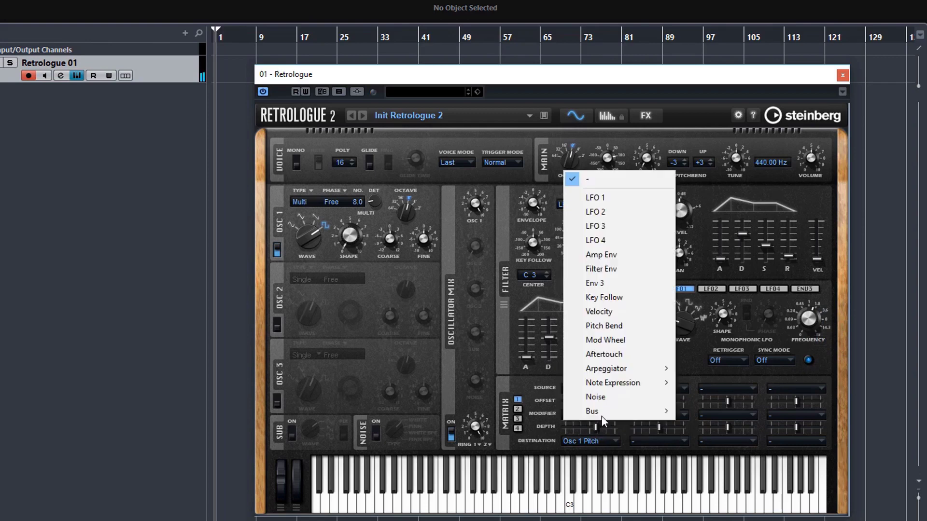
click(631, 339)
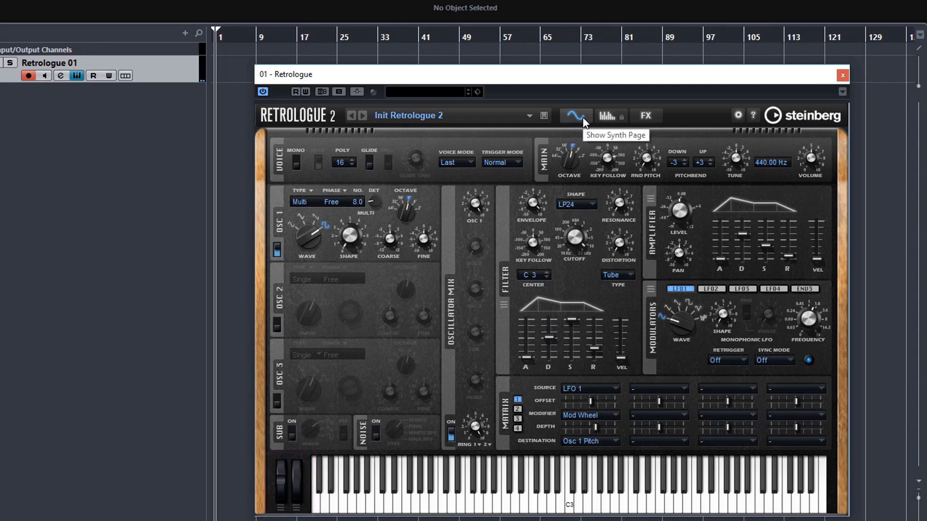
Turn the arpeggiator on and load the Bass&Chord Arp 02 phrase preset
click(610, 117)
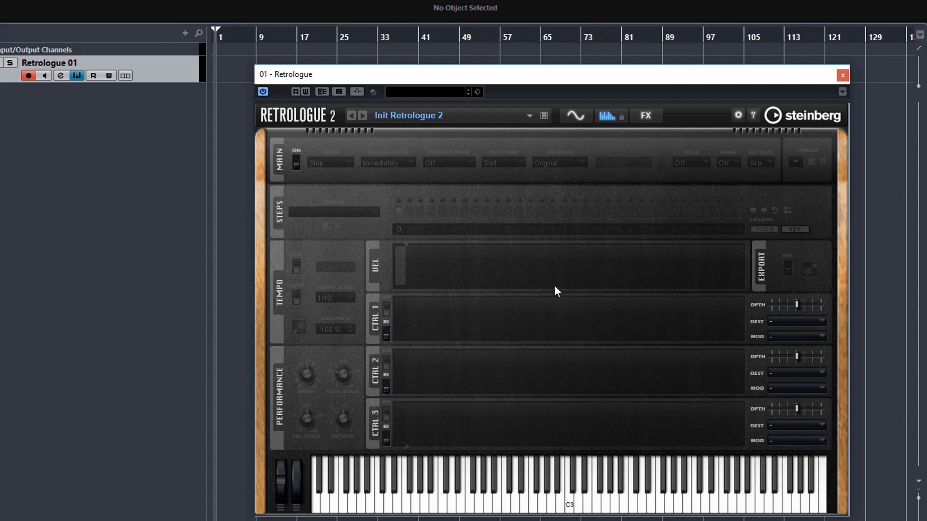
click(296, 165)
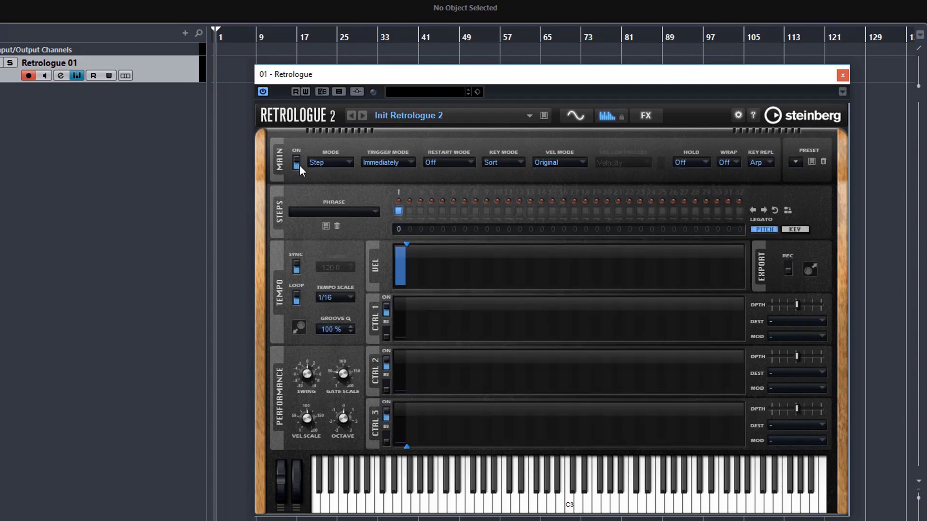
click(357, 208)
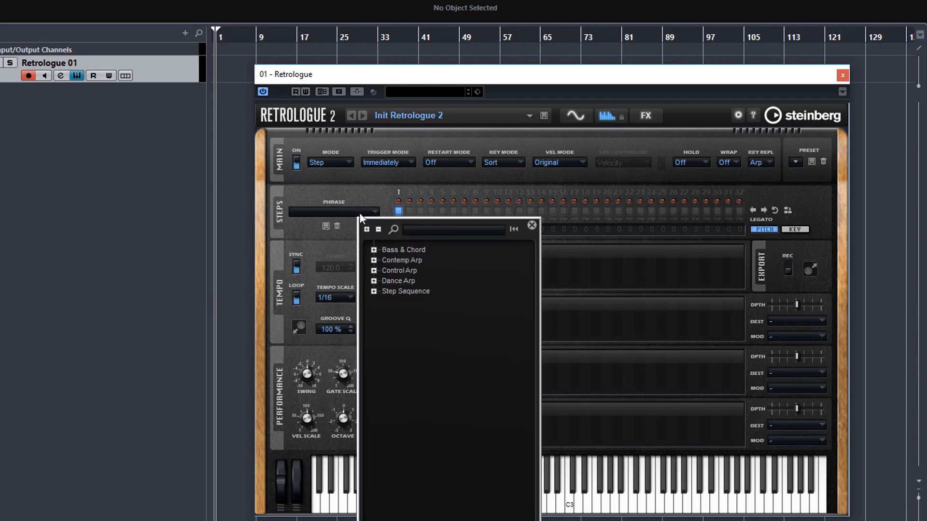
click(373, 250)
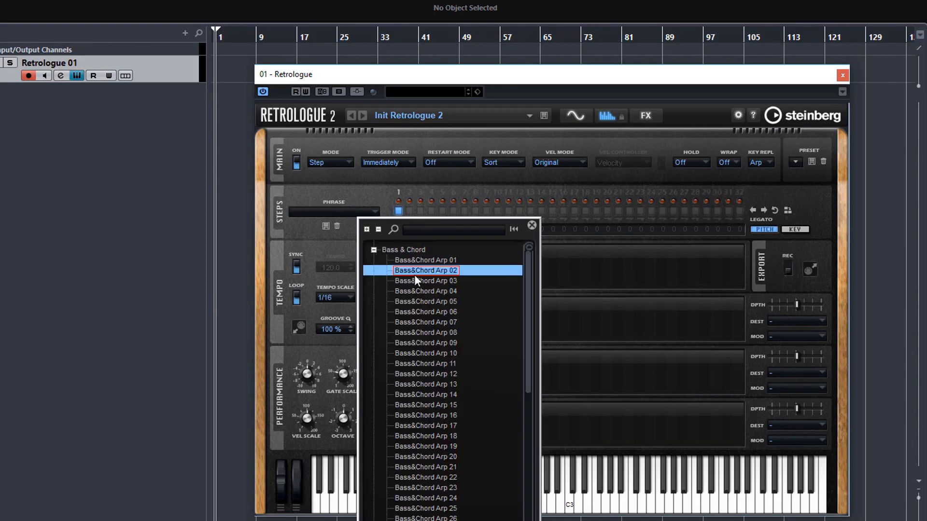
double_click(414, 268)
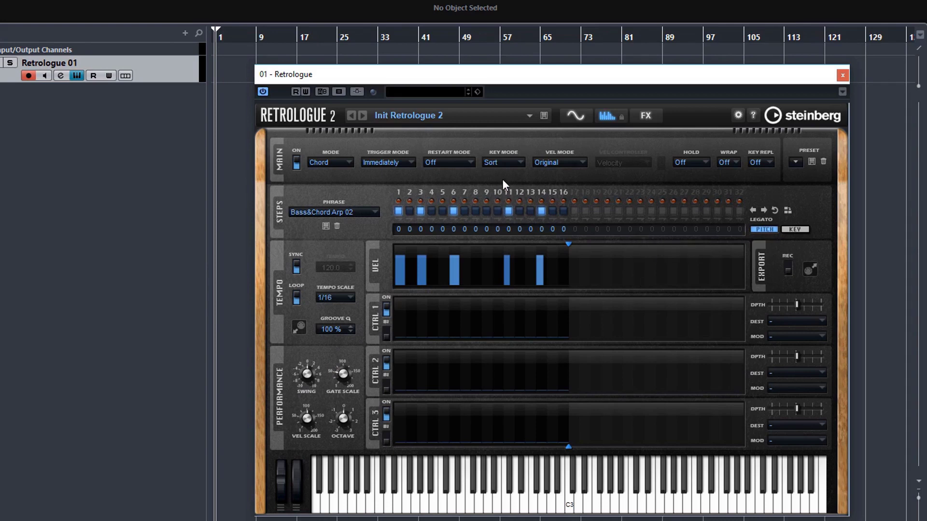
On the FX page, enable Resonator, Equalizer, Phaser, Mod FX, Delay and Reverb
click(651, 115)
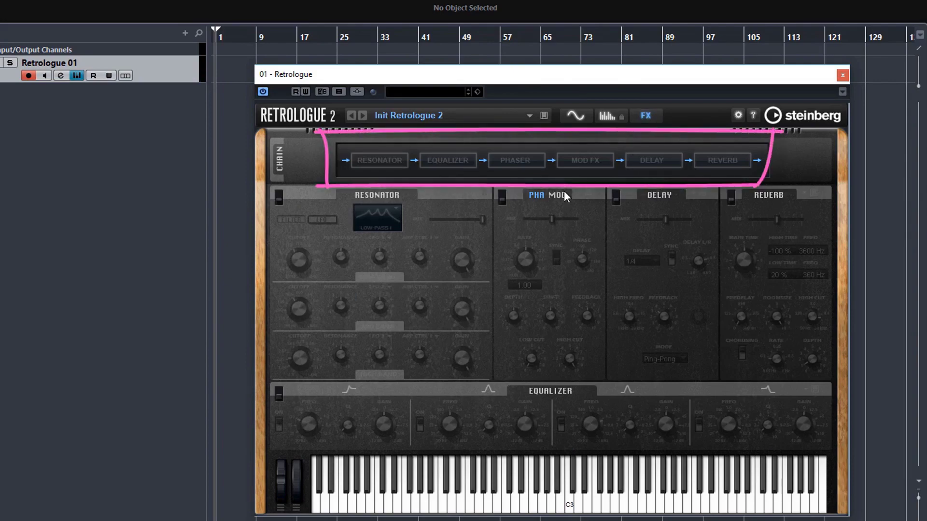
click(387, 159)
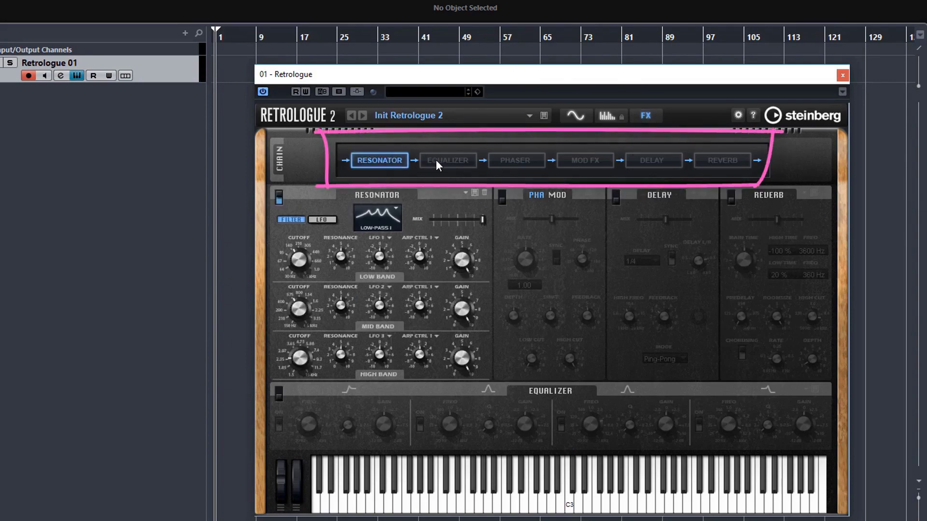
click(449, 160)
click(508, 159)
click(587, 161)
click(661, 159)
click(724, 160)
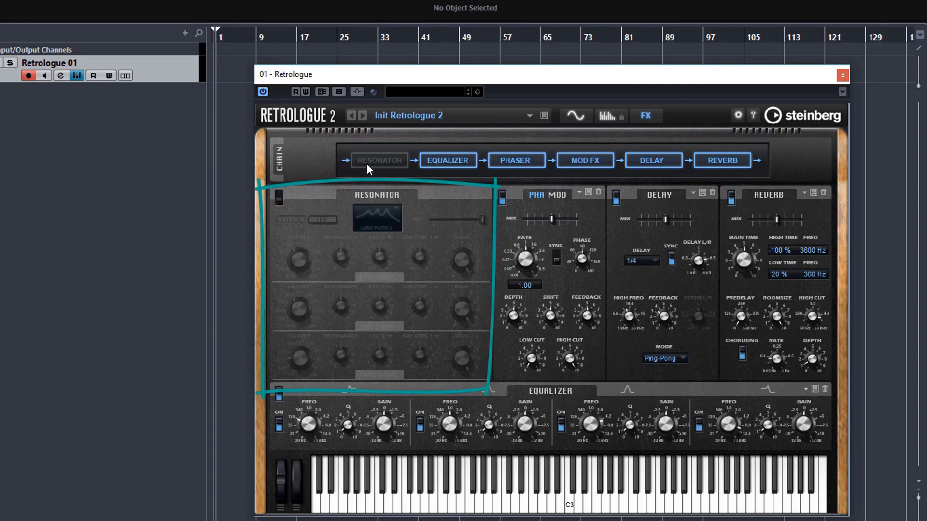
click(278, 197)
click(278, 196)
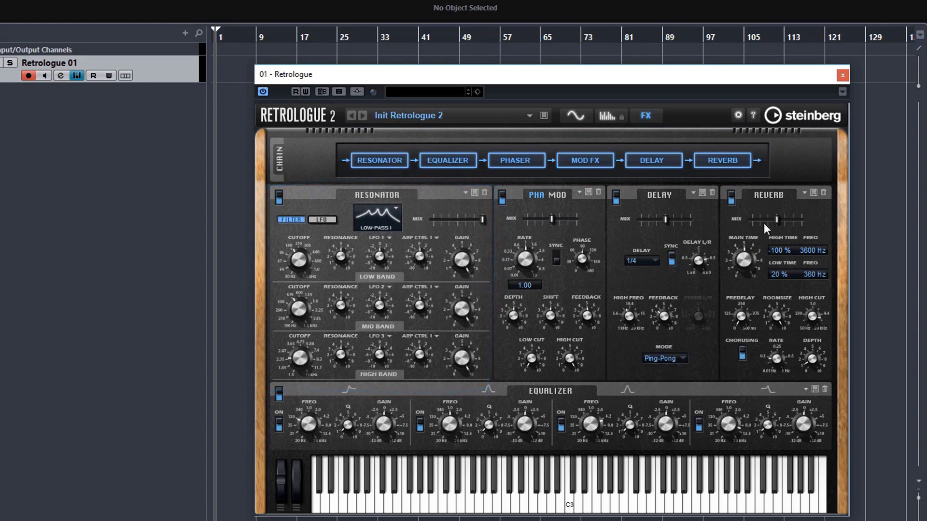
click(465, 194)
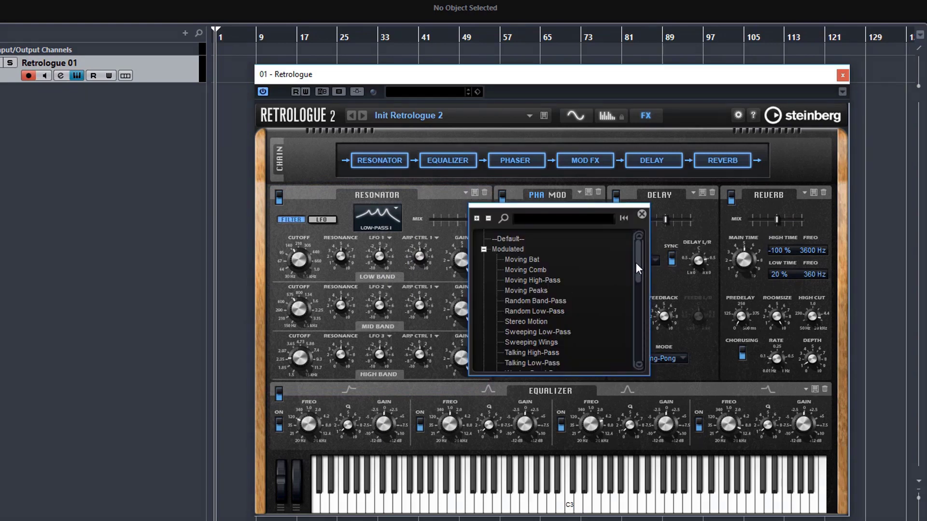
mouse_move(636, 261)
mouse_down()
mouse_move(631, 319)
mouse_move(629, 265)
mouse_up()
click(450, 198)
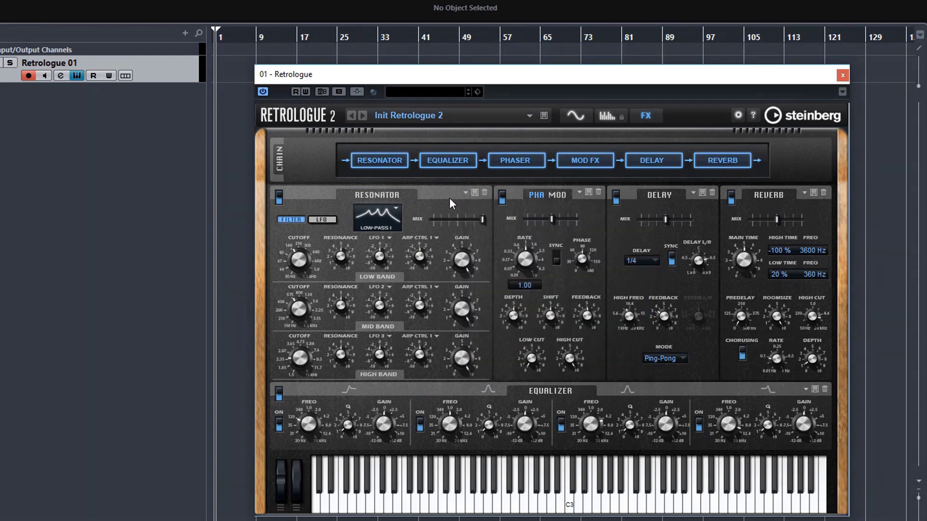
click(580, 193)
click(579, 193)
click(535, 194)
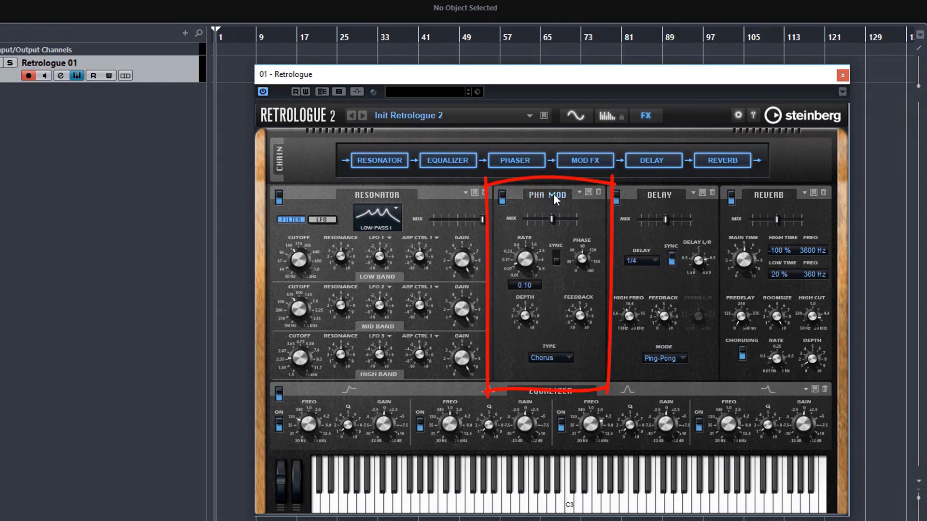
click(537, 195)
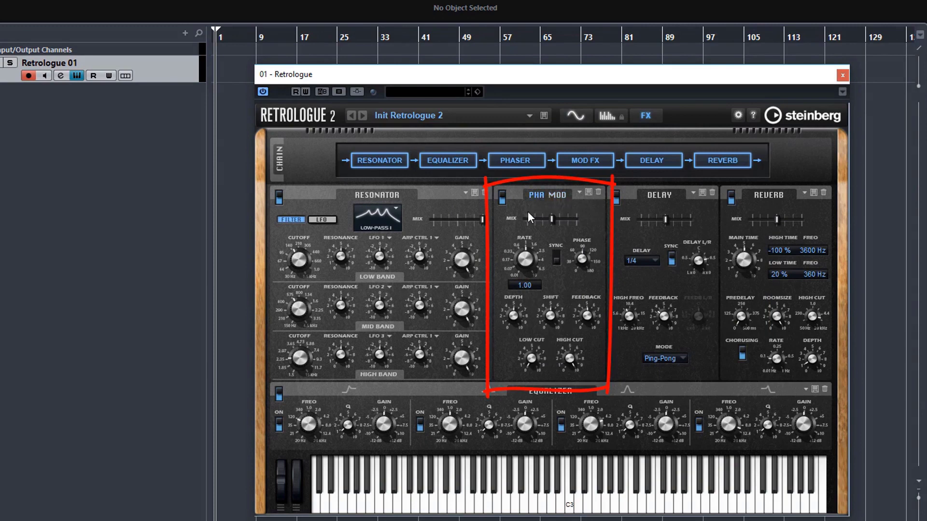
mouse_move(651, 225)
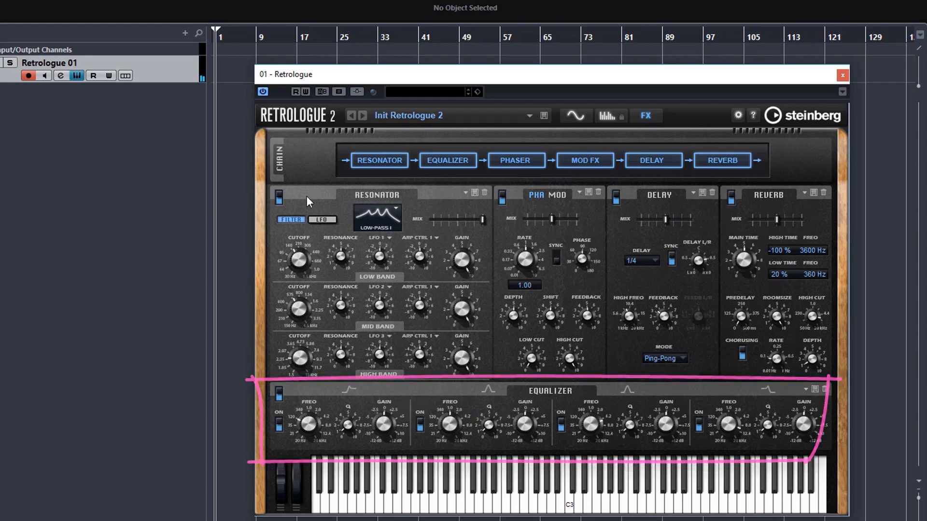
Bypass Resonator, Equalizer, Phaser and Delay, set Reverb mix to 30 %, and move Reverb before Phaser
click(378, 163)
click(455, 161)
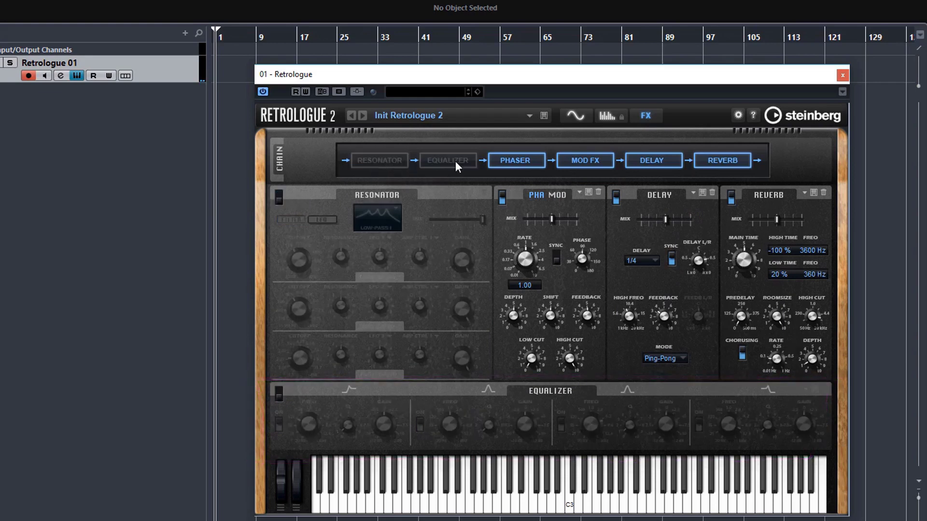
click(500, 161)
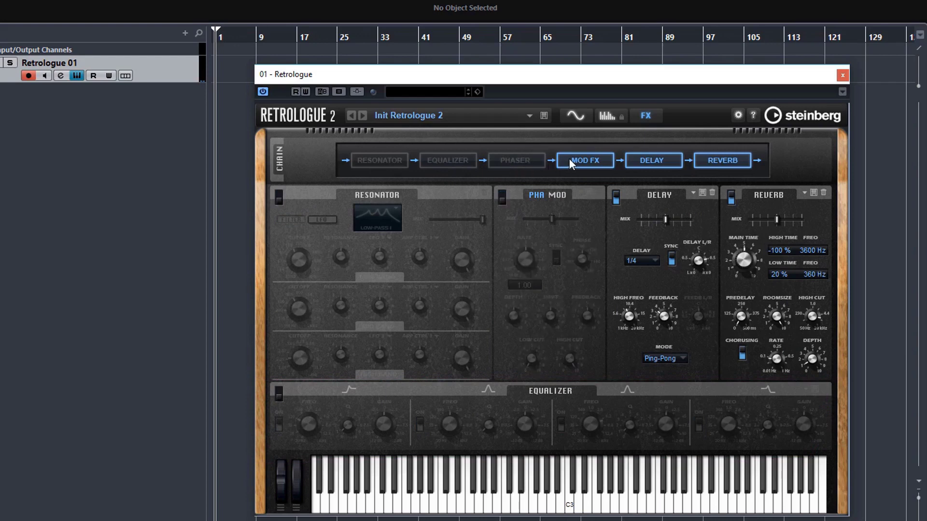
click(627, 161)
mouse_move(774, 223)
mouse_down()
mouse_move(740, 221)
mouse_move(809, 228)
mouse_move(756, 228)
mouse_up()
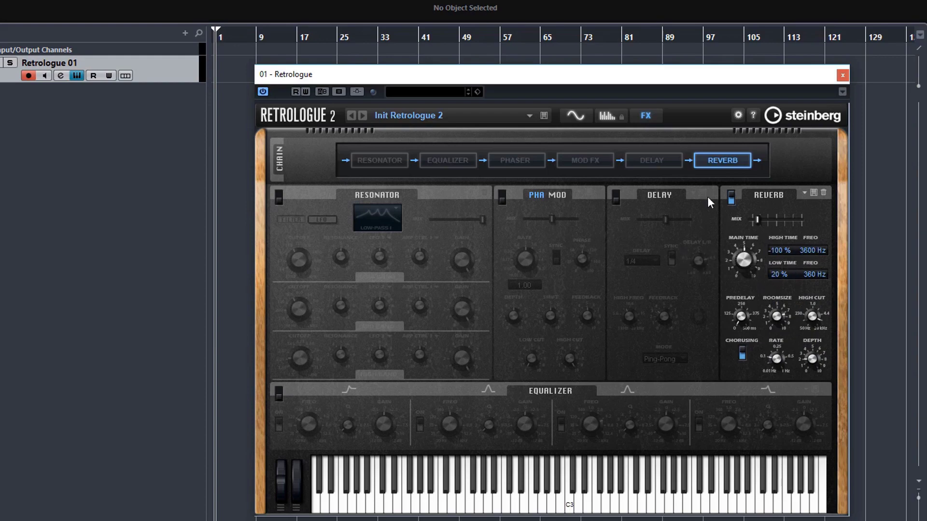
drag(719, 158, 522, 162)
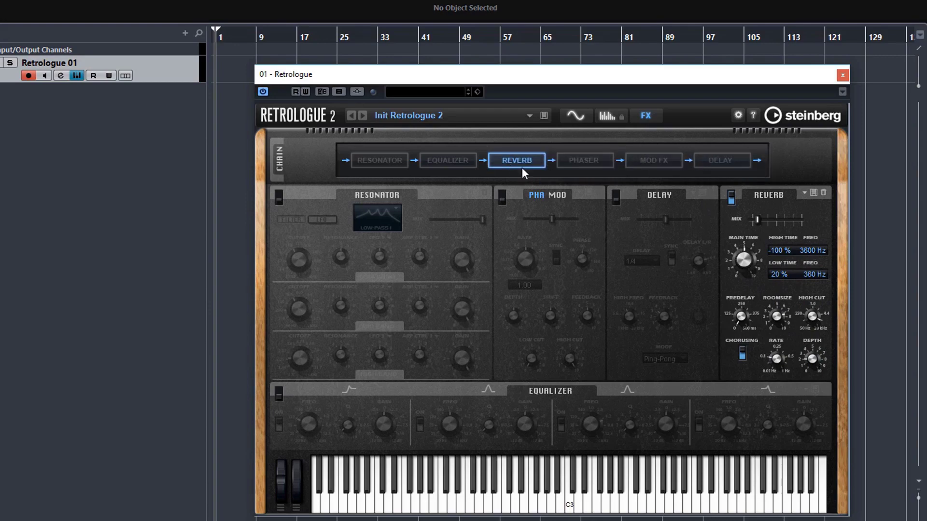
Re-enable Mod FX and clear matrix slot 1's mod wheel modifier to "-"
click(653, 161)
click(576, 115)
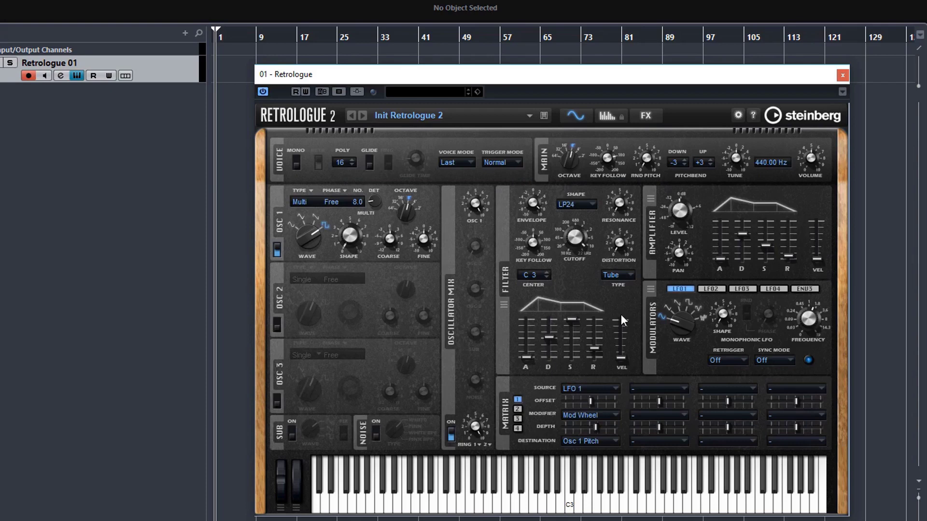
click(607, 414)
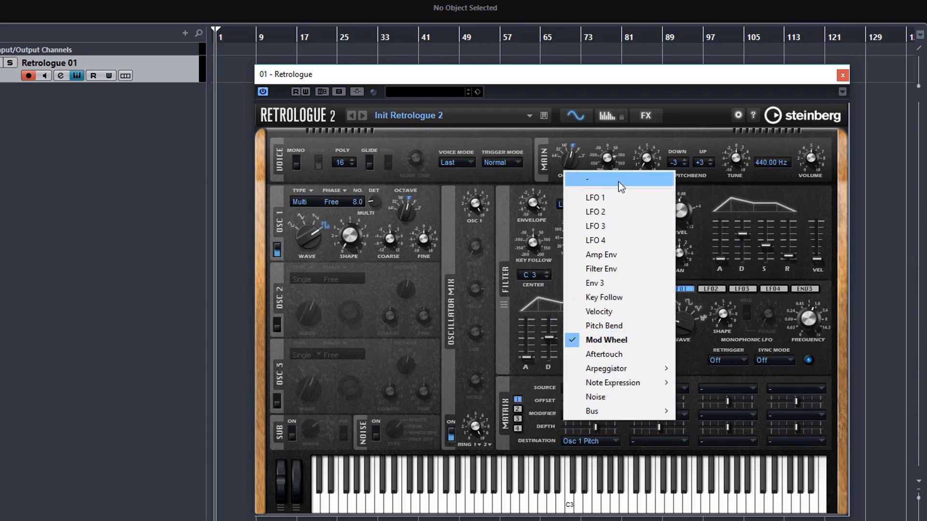
click(618, 181)
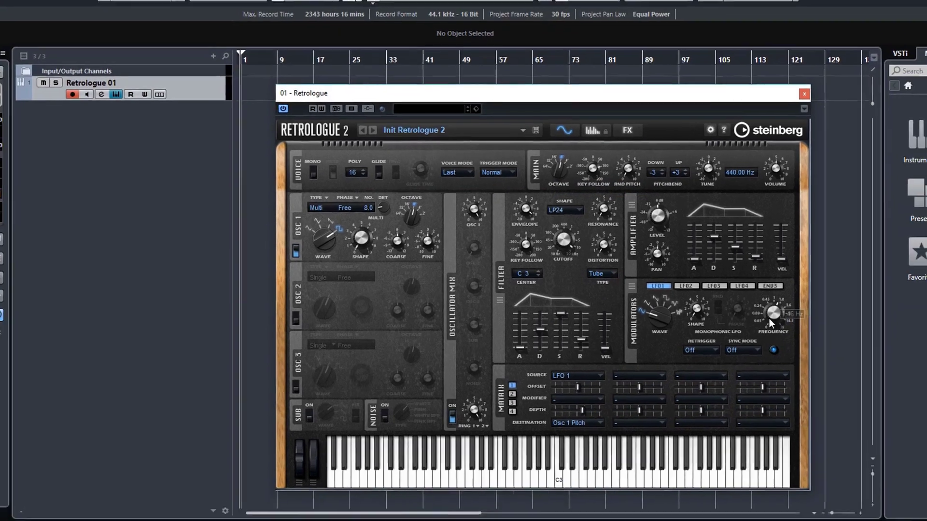
Assign LFO 1 Frequency to the mod wheel
right_click(771, 315)
mouse_move(815, 418)
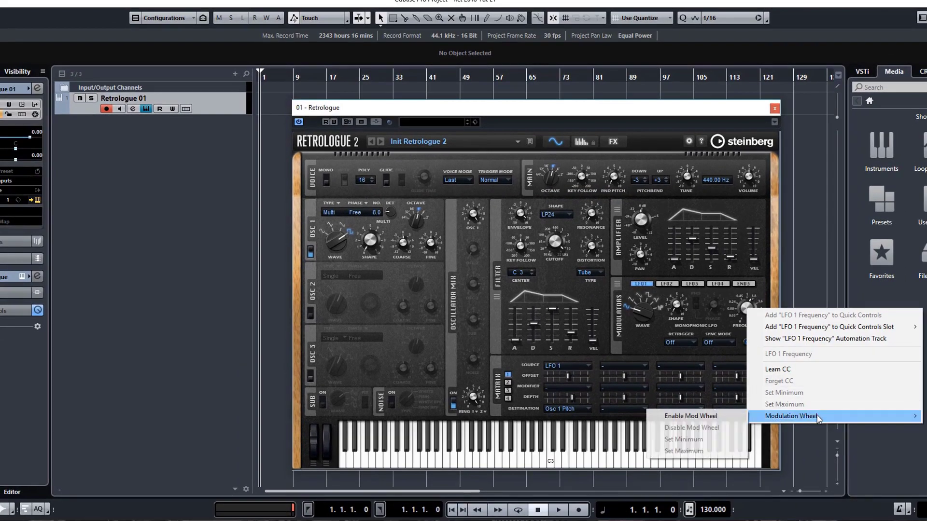
click(708, 418)
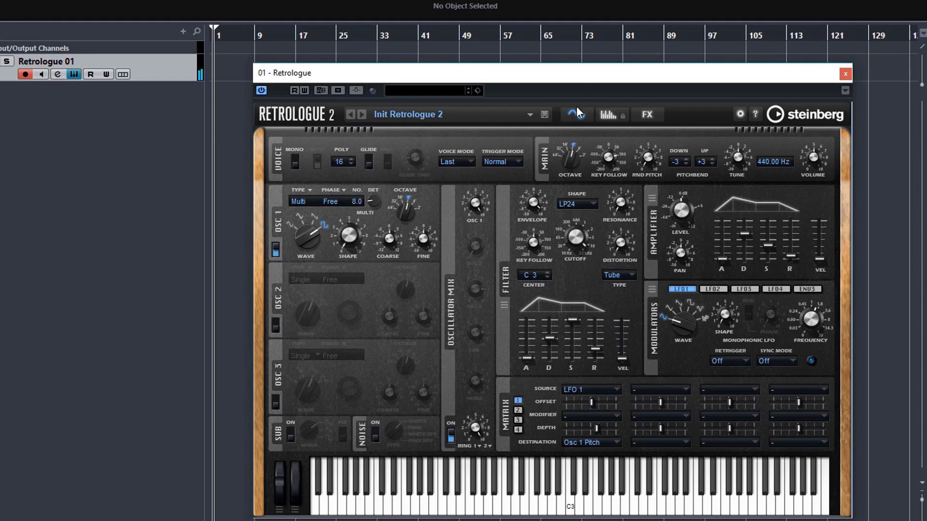
Switch the arpeggiator off and go back to the synth page
click(609, 116)
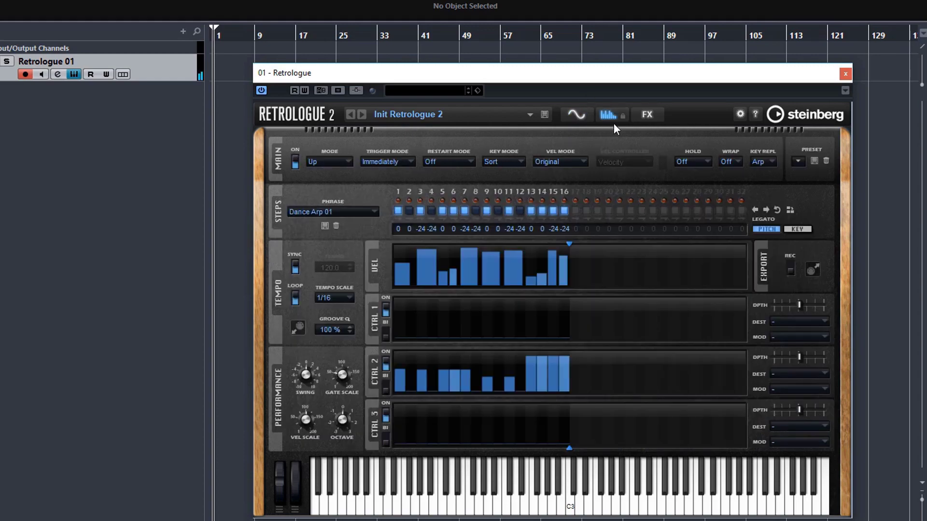
click(293, 161)
click(576, 114)
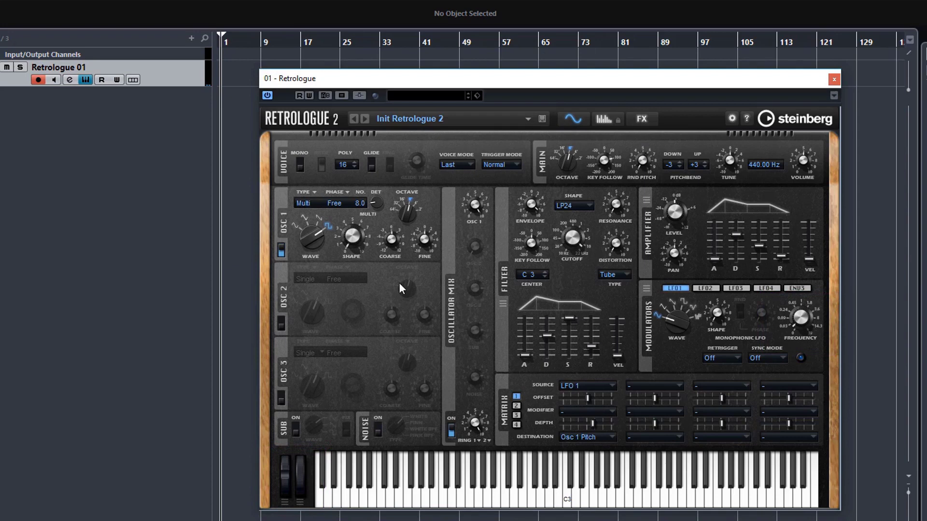
Assign the filter cutoff to the mod wheel
right_click(575, 239)
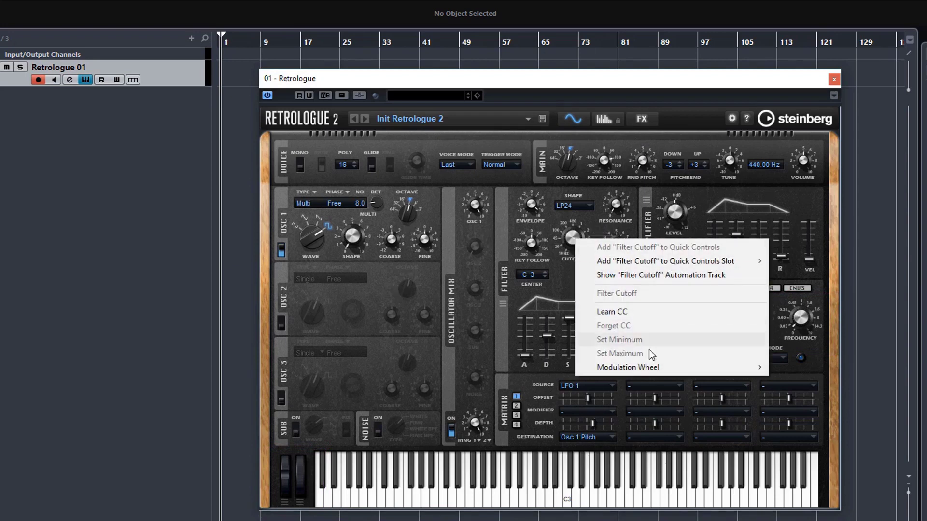
mouse_move(670, 364)
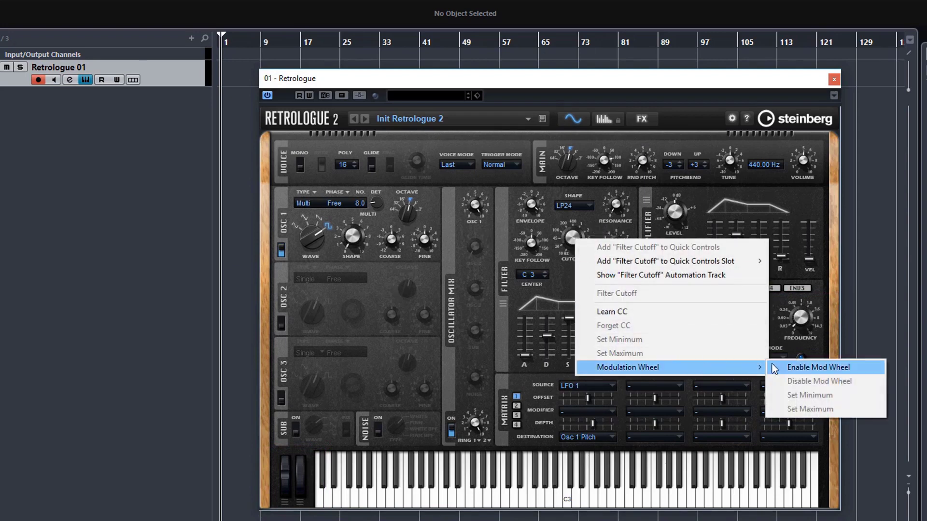
click(807, 370)
On the FX page, assign Reverb Mix to the mod wheel
click(643, 119)
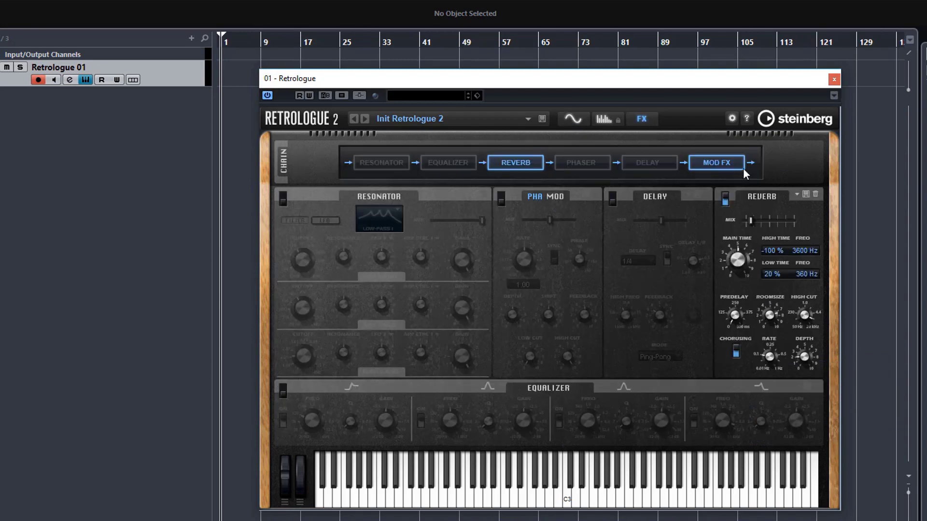
right_click(752, 219)
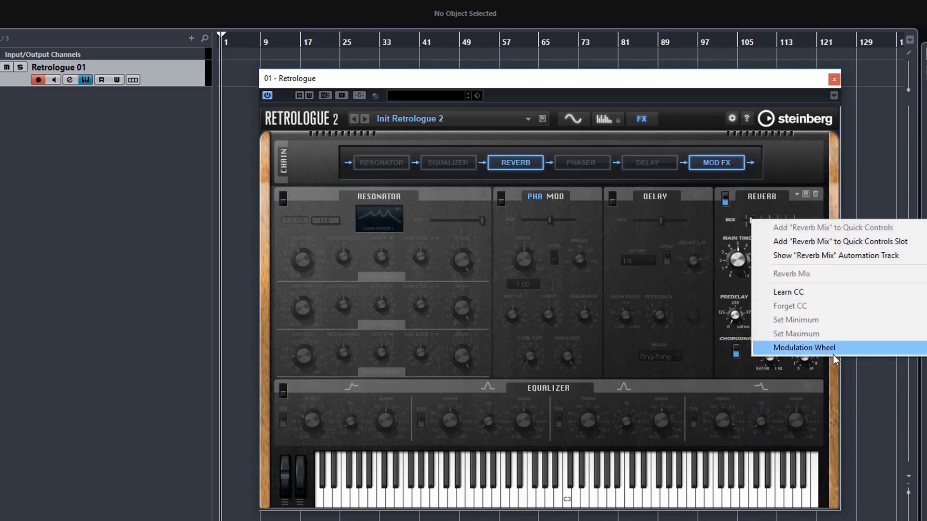
mouse_move(870, 352)
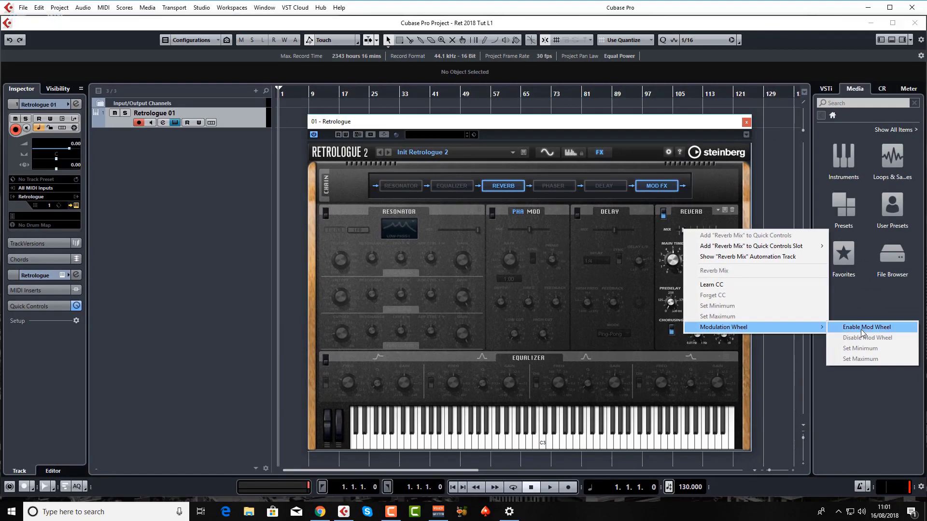
click(862, 328)
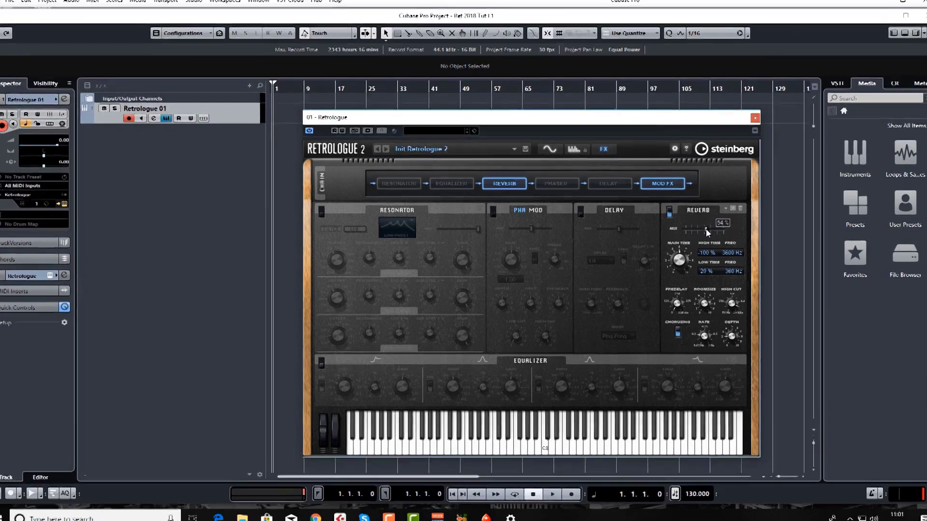
Set the mod wheel maximum for Reverb Mix
right_click(700, 231)
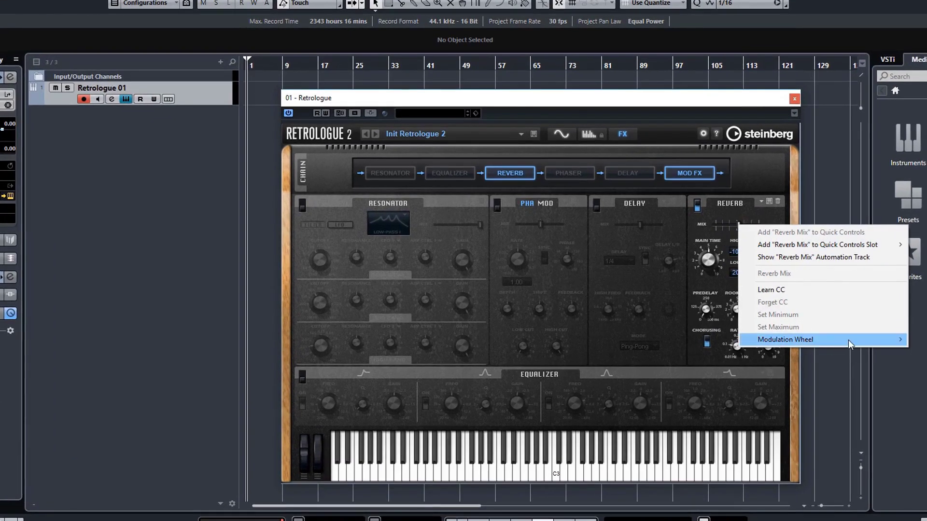
mouse_move(864, 339)
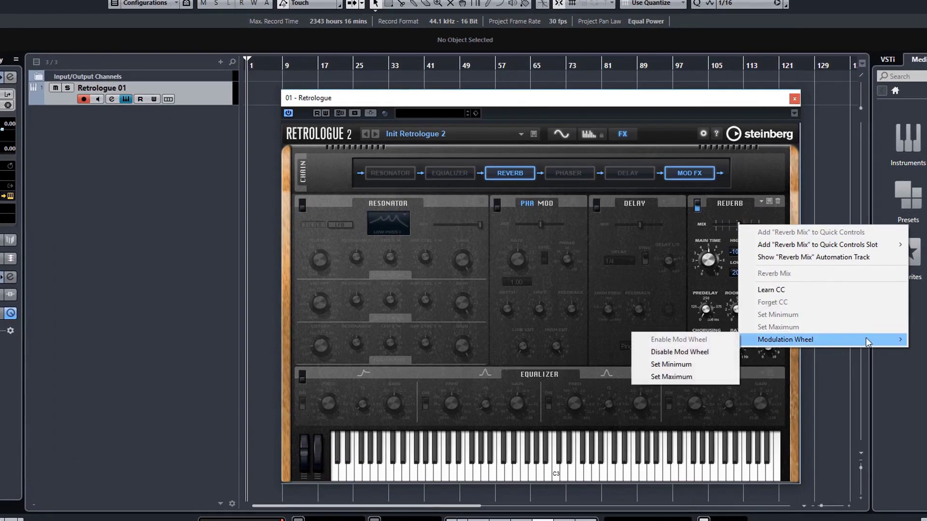
click(696, 377)
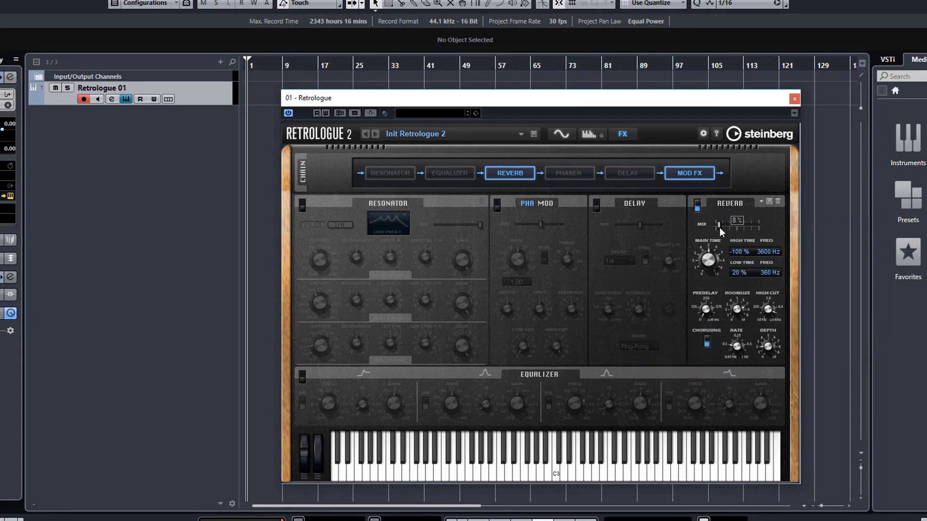
Set the mod wheel minimum for Reverb Mix and return to the main synth page
right_click(720, 227)
mouse_move(791, 342)
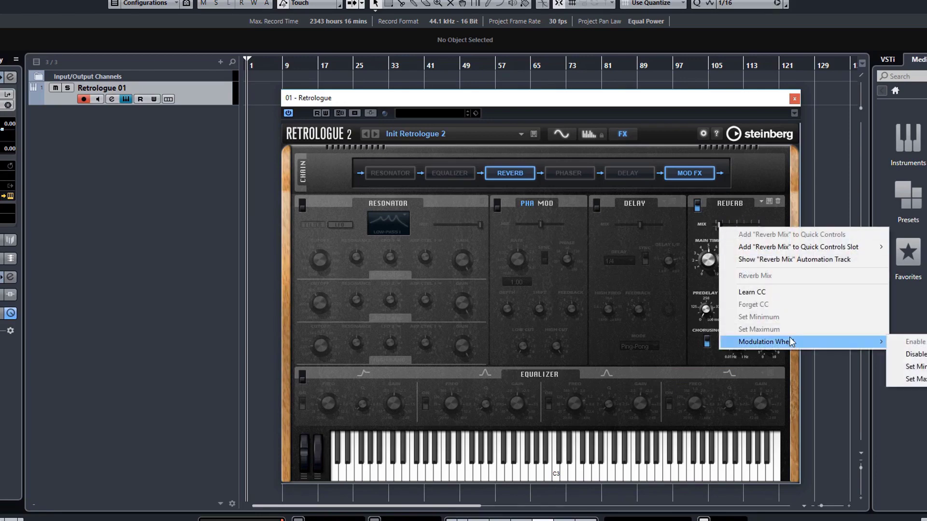
click(915, 366)
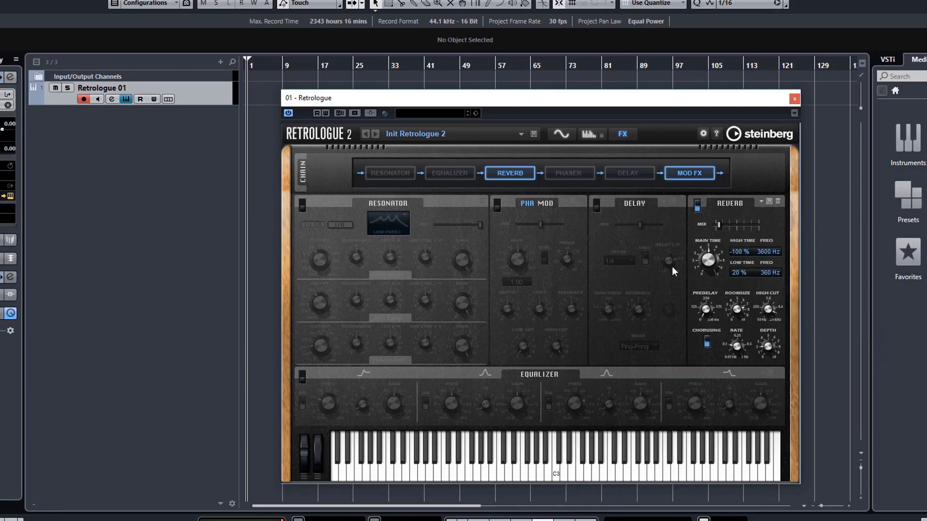
mouse_move(668, 270)
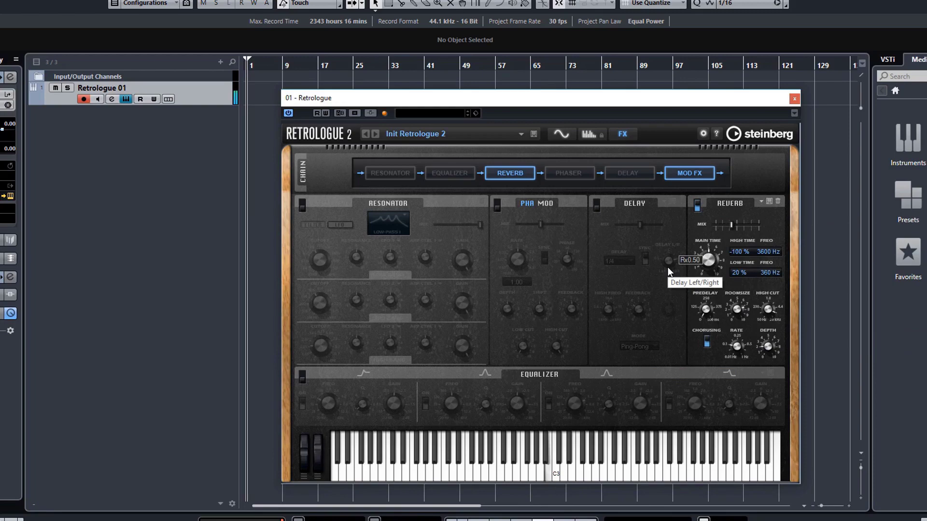
click(563, 135)
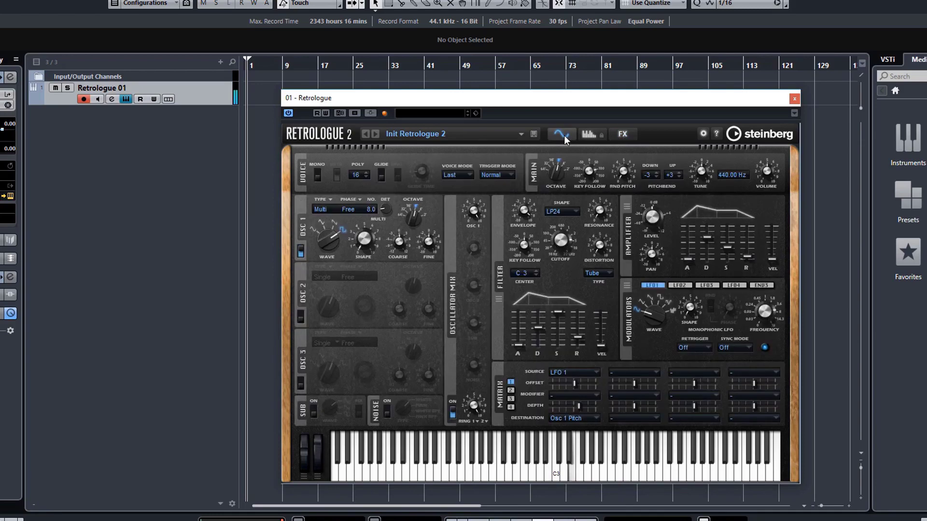
mouse_move(526, 210)
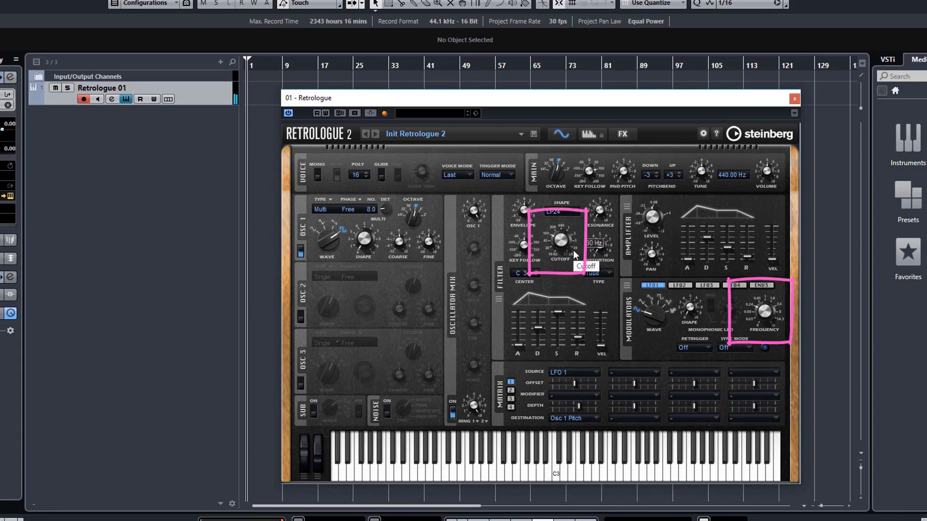
click(623, 135)
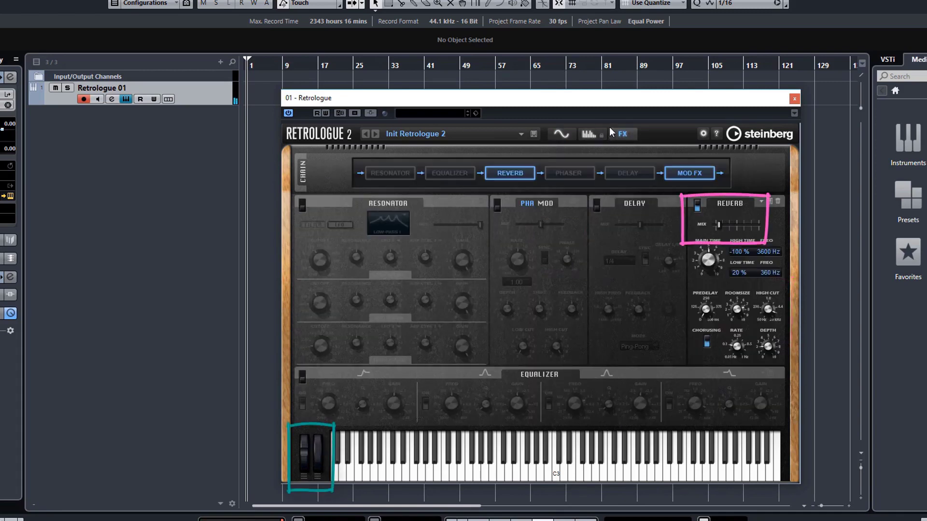
click(563, 134)
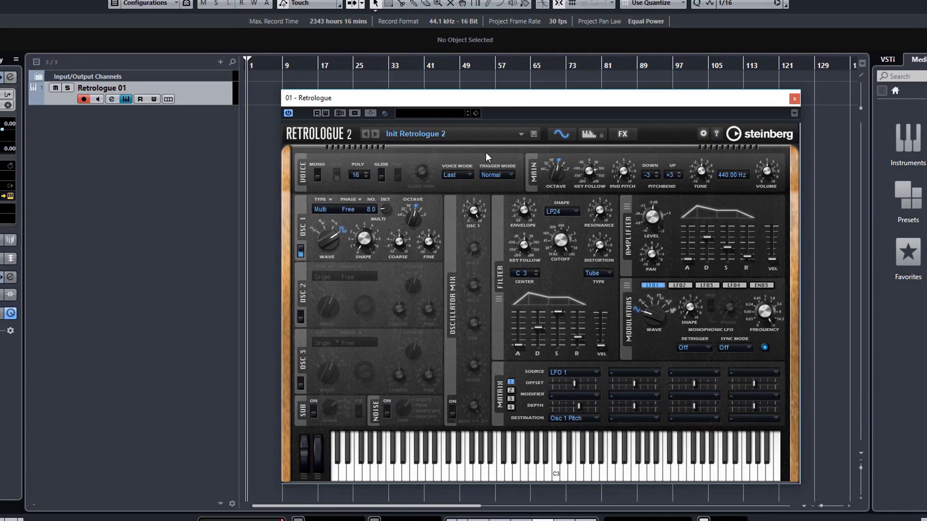
click(521, 135)
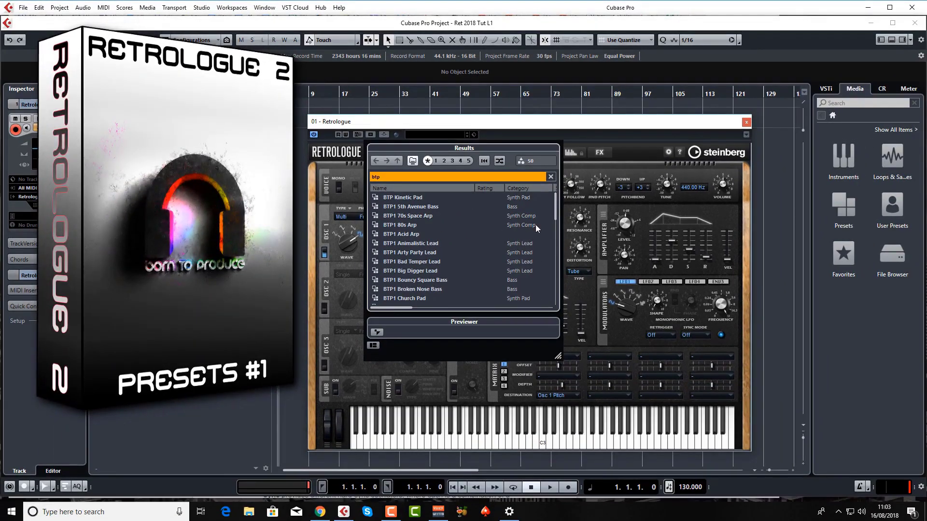
drag(555, 207, 555, 236)
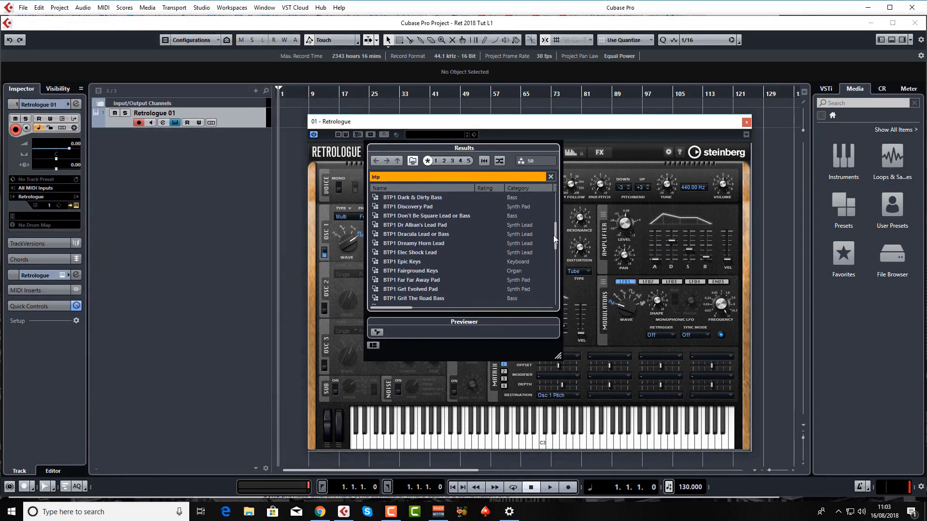
scroll(550, 246, up, 3)
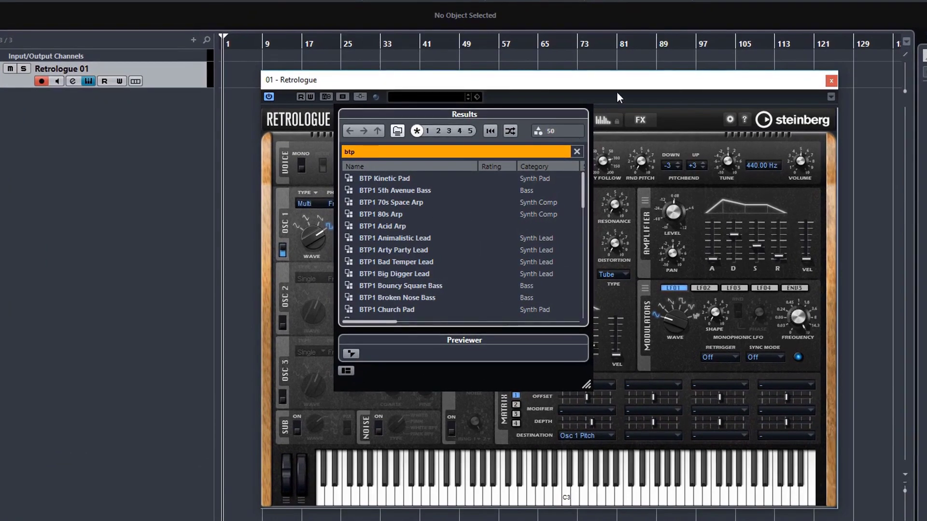
click(608, 98)
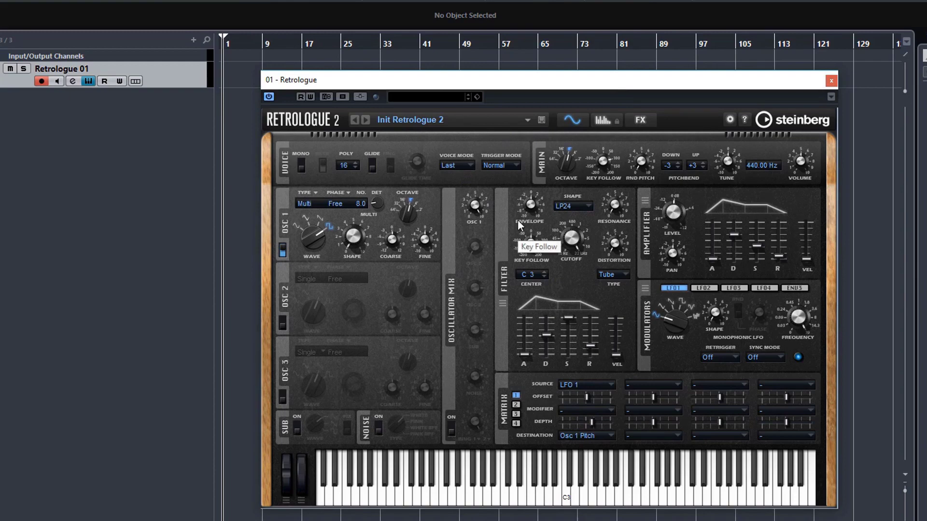
Raise the OSC 1 shape to about 52.8 %
click(540, 120)
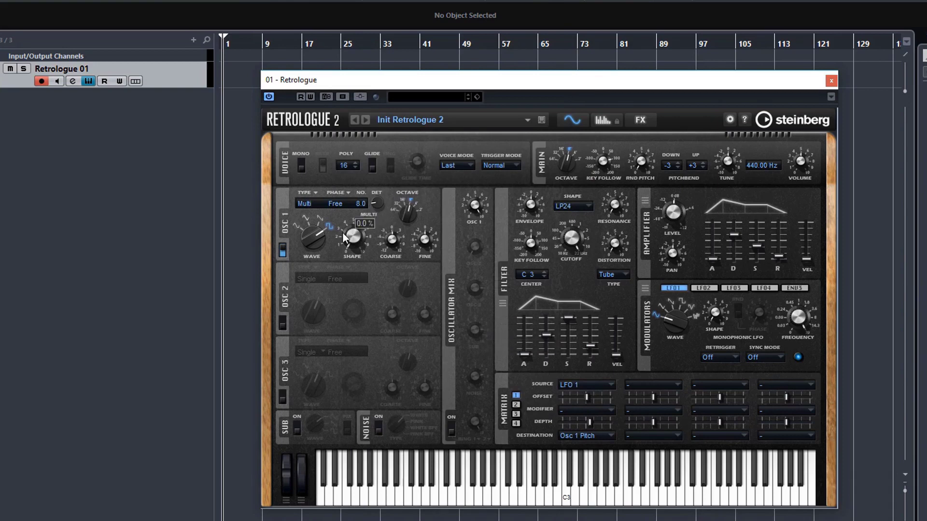
mouse_move(352, 238)
mouse_move(353, 237)
mouse_down()
mouse_move(358, 175)
mouse_move(351, 238)
mouse_move(345, 217)
mouse_move(376, 226)
mouse_move(376, 247)
mouse_up()
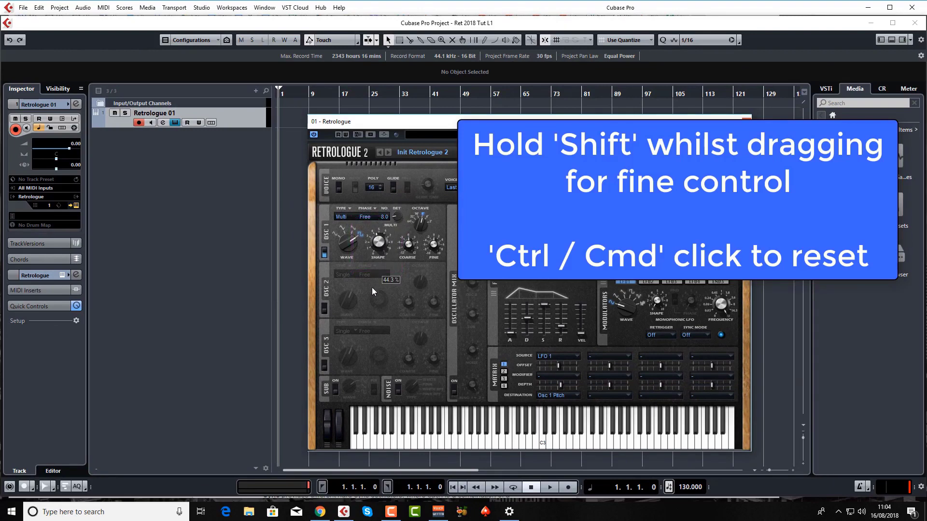
drag(371, 288, 376, 212)
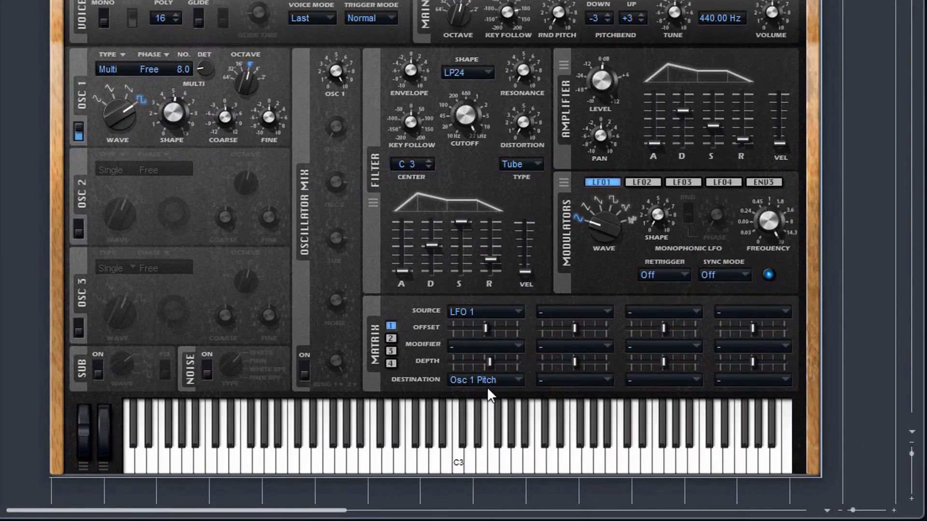
Reset the LFO 1 to Osc 1 Pitch matrix depth to zero
mouse_move(487, 365)
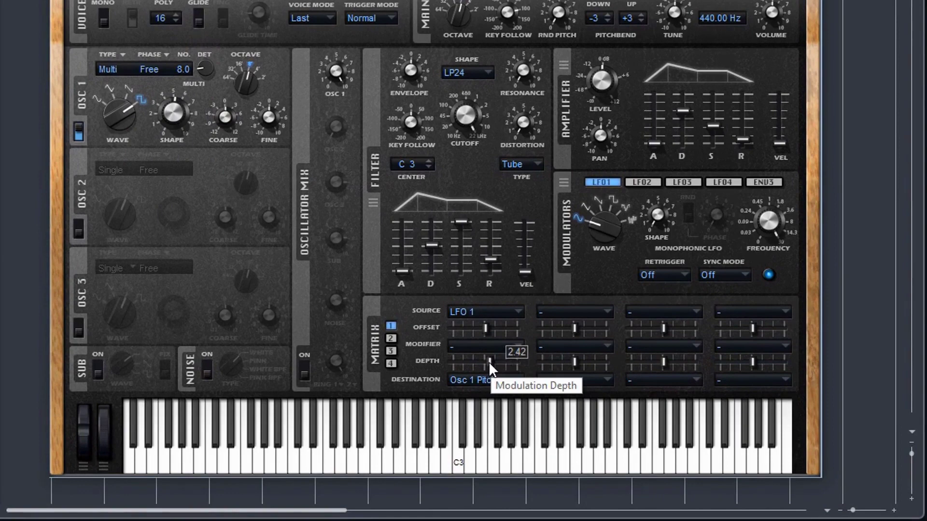
scroll(489, 361, down, 3)
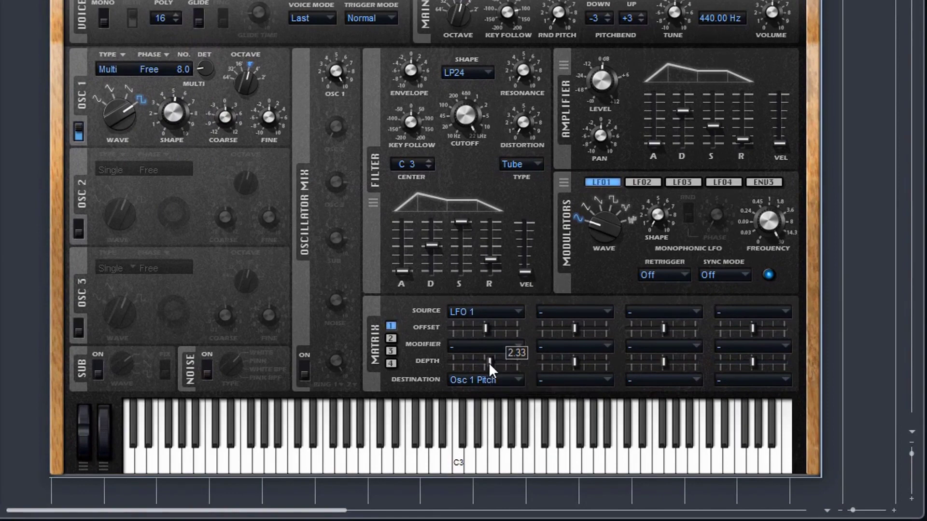
scroll(489, 363, down, 4)
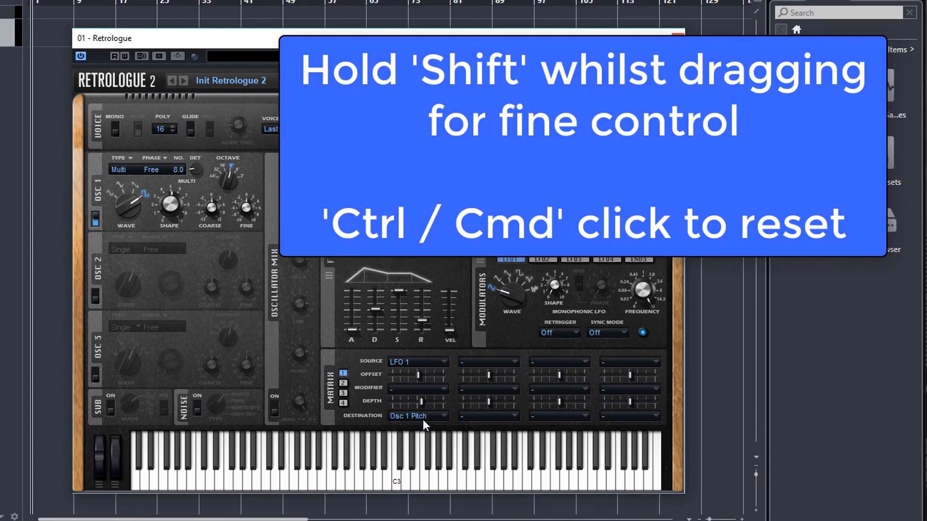
ctrl+click(420, 402)
mouse_move(348, 301)
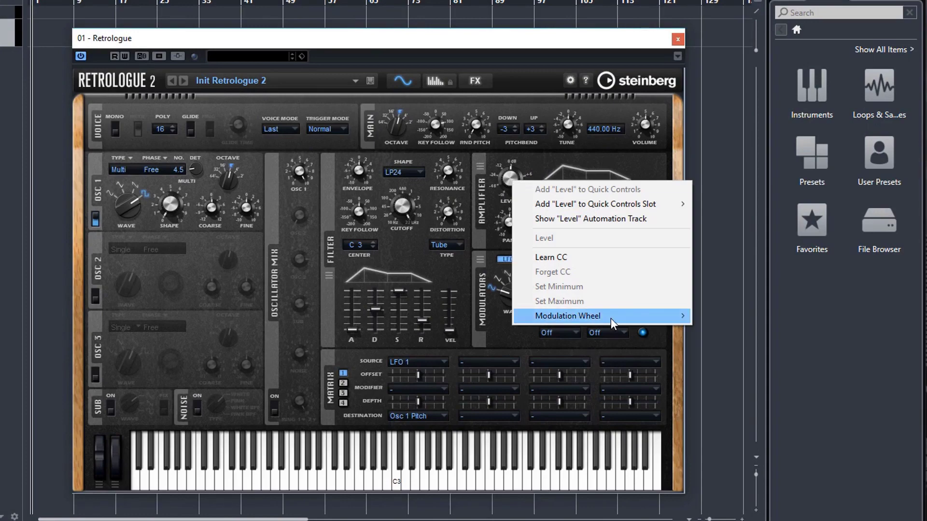
Put the amplifier Level knob into Learn CC mode for a hardware MIDI knob
mouse_move(610, 317)
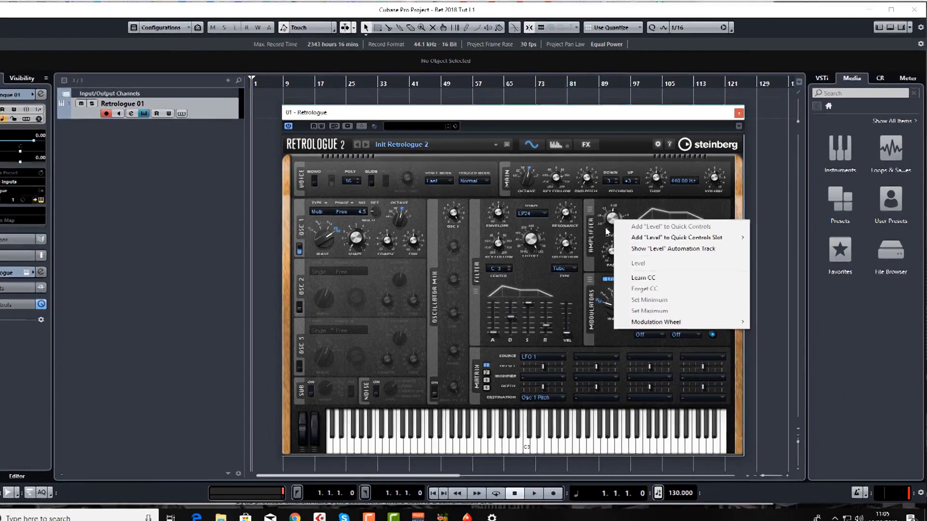
click(578, 259)
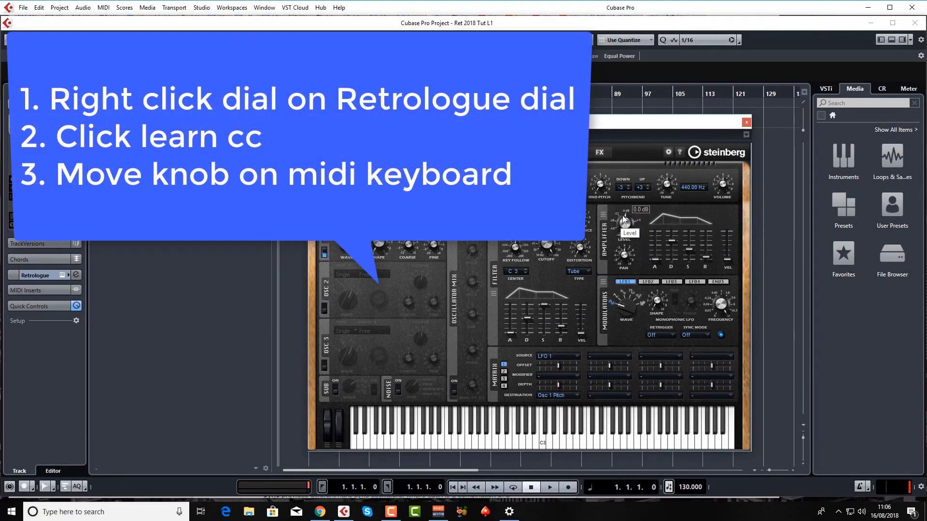
right_click(623, 216)
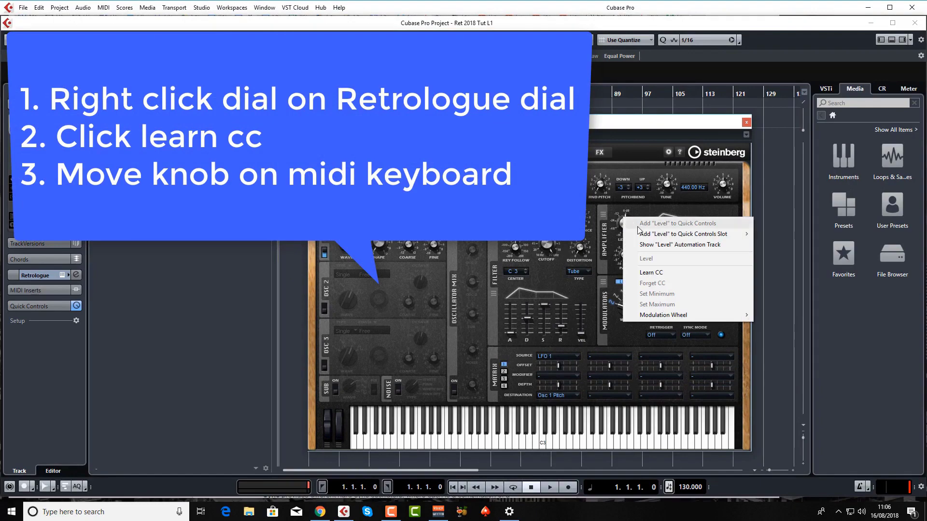
click(660, 274)
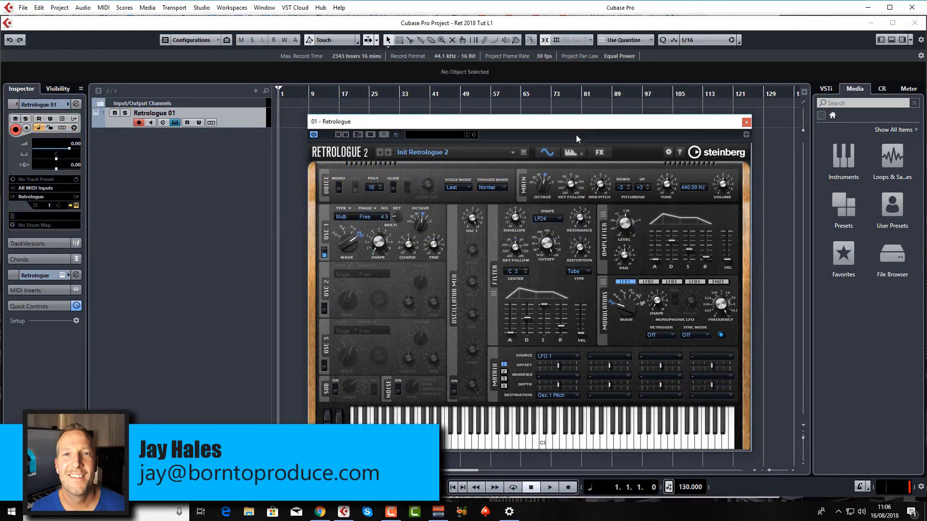
Move the Retrologue window slightly to the left
drag(574, 124, 546, 122)
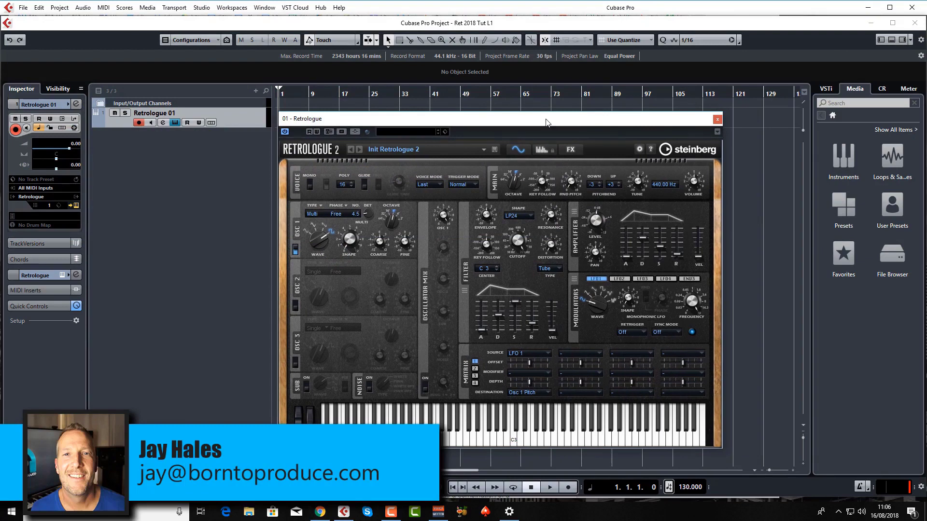